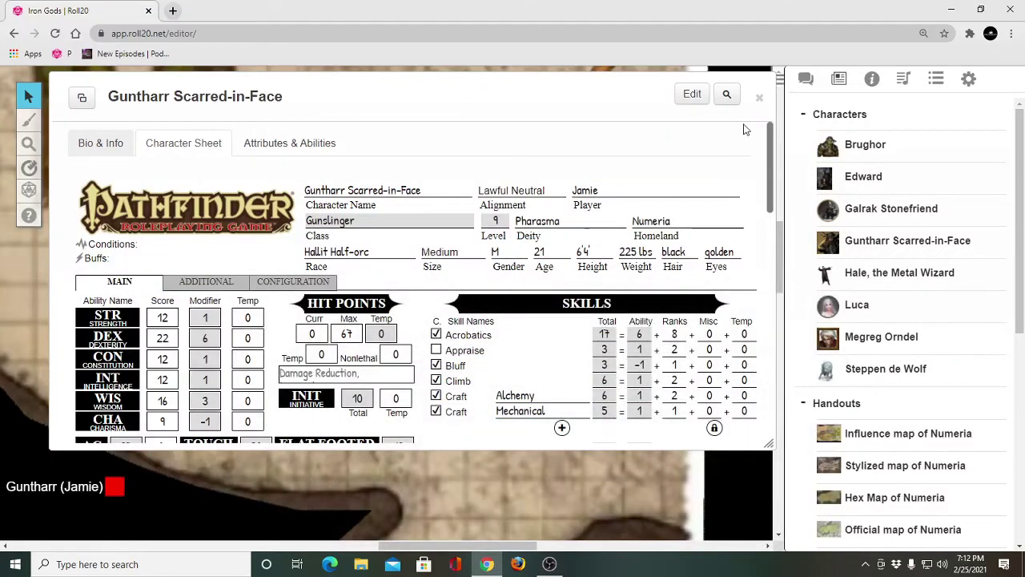
- Scroll Gunthar's Pathfinder sheet to show Craft (Alchemy) 6, Craft (Mechanical) 5 and Charisma 9
drag(769, 160, 768, 173)
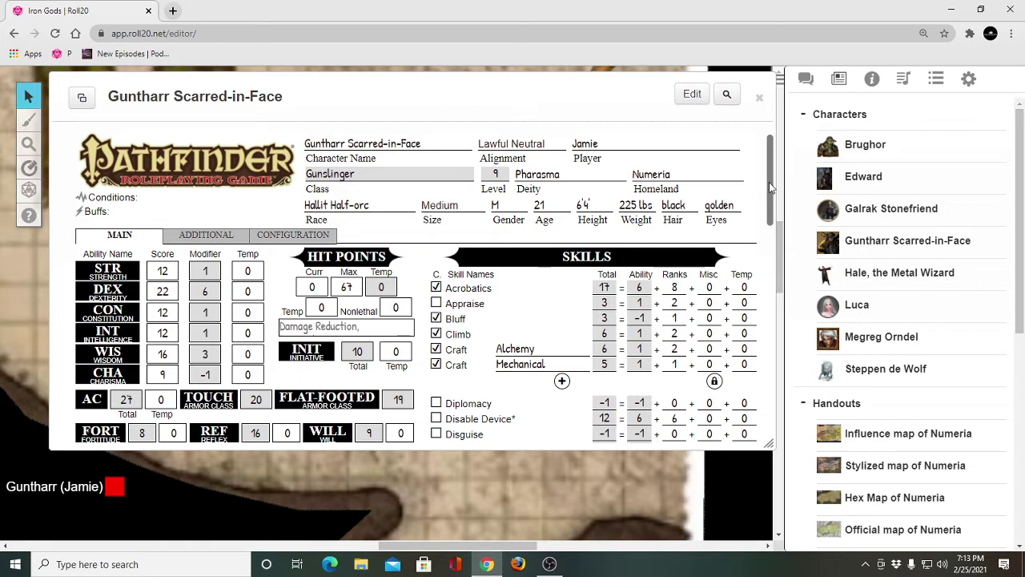
mouse_move(769, 182)
mouse_down()
mouse_move(771, 369)
mouse_move(774, 131)
mouse_up()
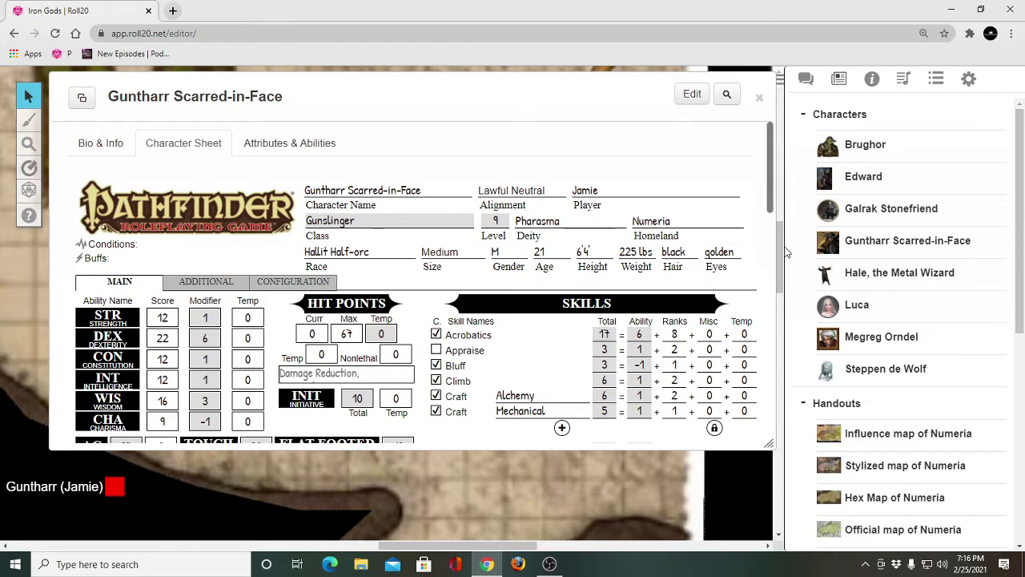
scroll(779, 253, down, 2)
drag(779, 253, 779, 202)
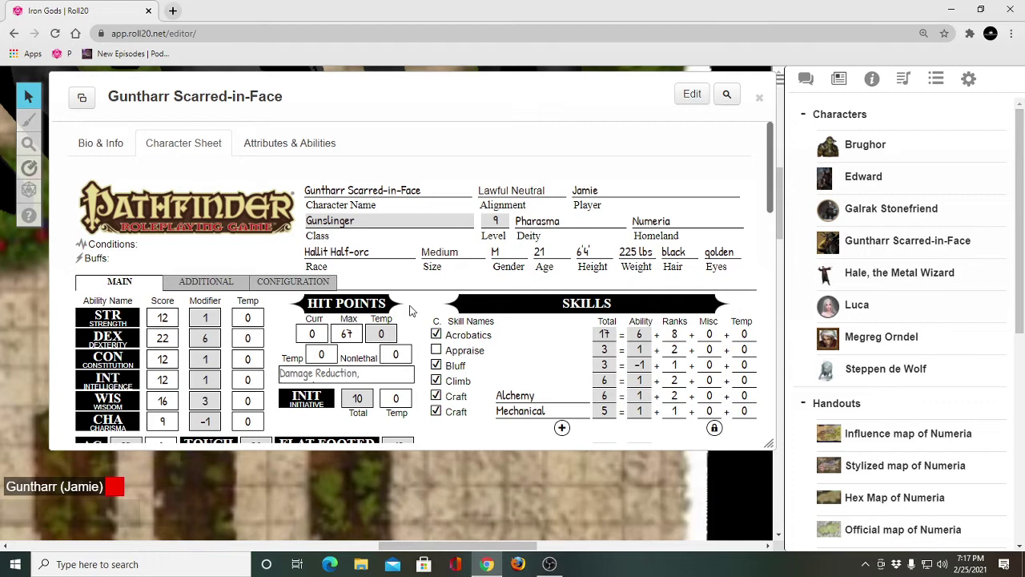
click(627, 190)
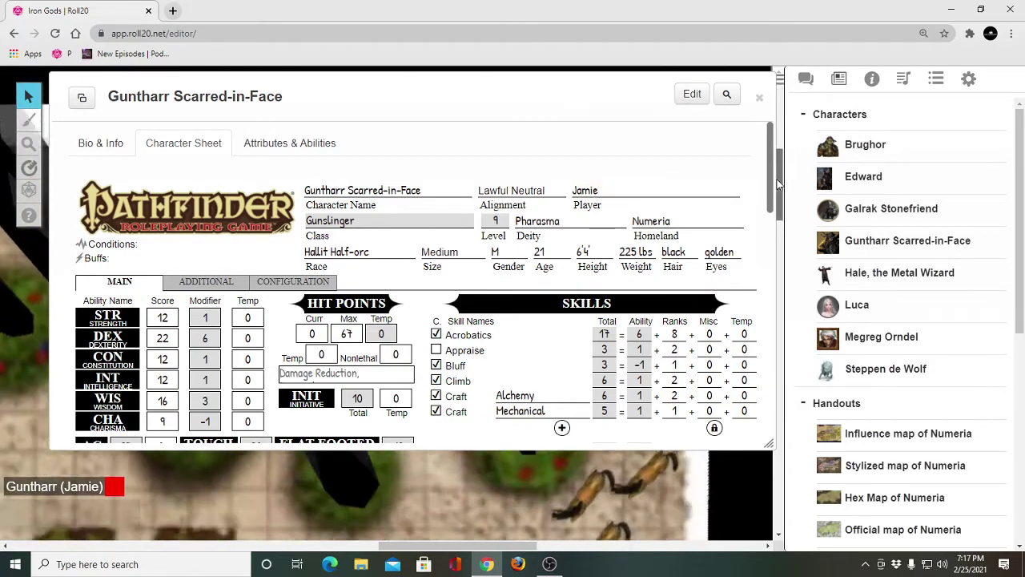
mouse_move(777, 184)
mouse_down()
mouse_move(777, 267)
mouse_move(778, 154)
mouse_up()
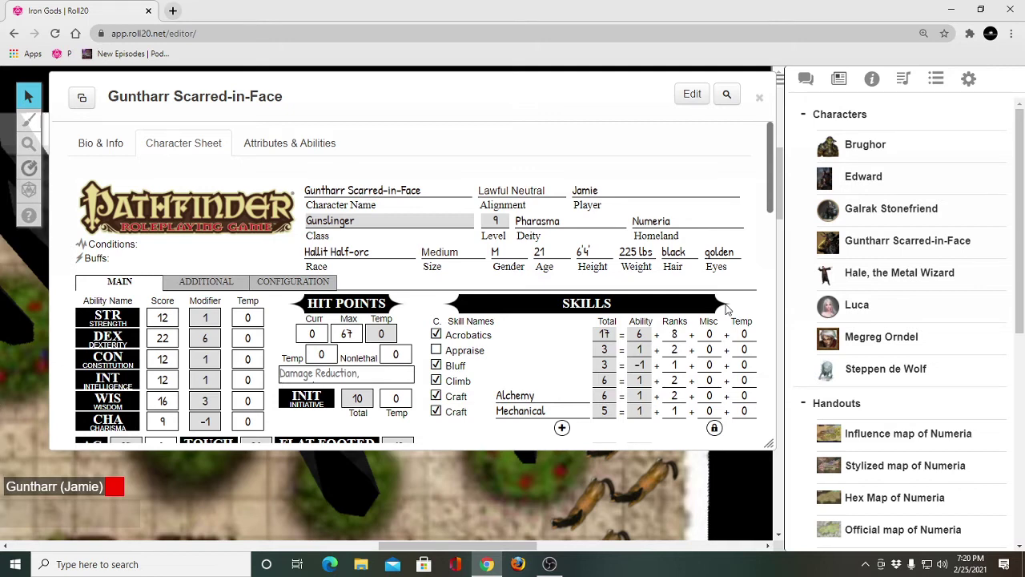
- Switch Gunthar's window to the Bio & Info tab and reposition it by its title bar
click(84, 143)
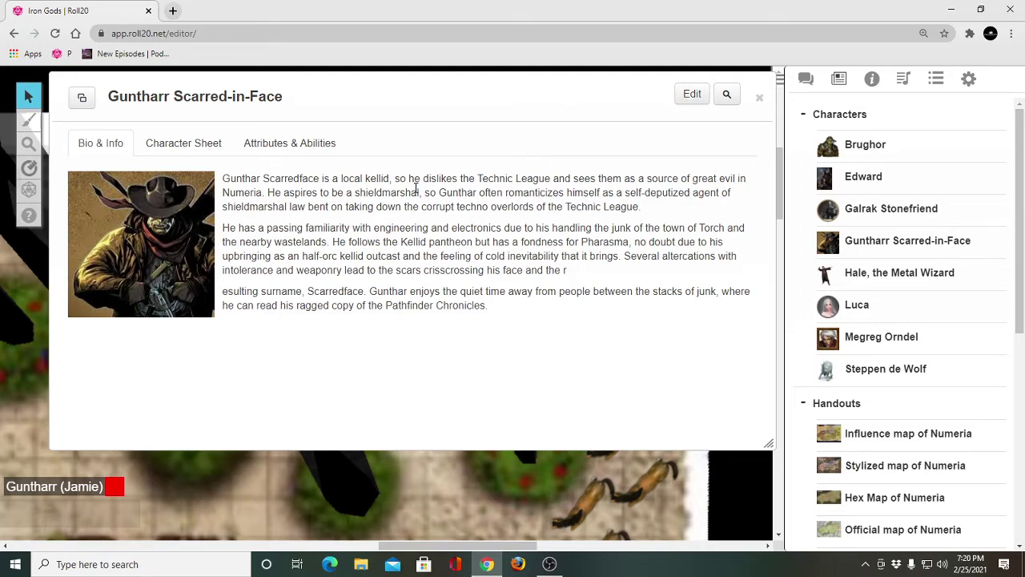
mouse_move(387, 94)
mouse_down()
mouse_move(421, 202)
mouse_move(517, 142)
mouse_move(453, 121)
mouse_up()
mouse_move(384, 98)
mouse_down()
mouse_move(417, 124)
mouse_move(657, 206)
mouse_move(423, 109)
mouse_move(381, 129)
mouse_up()
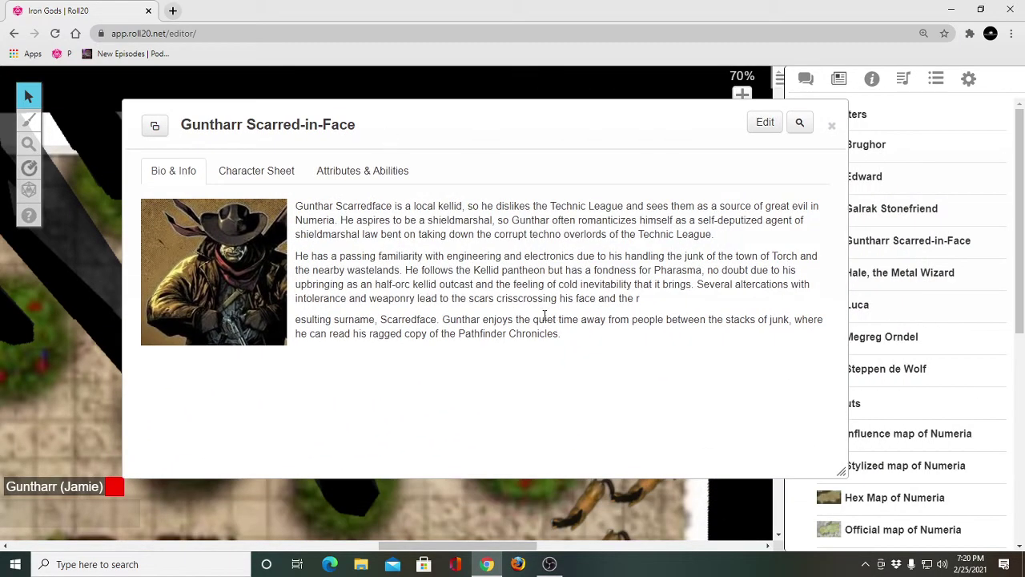
- Select the whole Technic League backstory text, then deselect it
scroll(71, 378, down, 3)
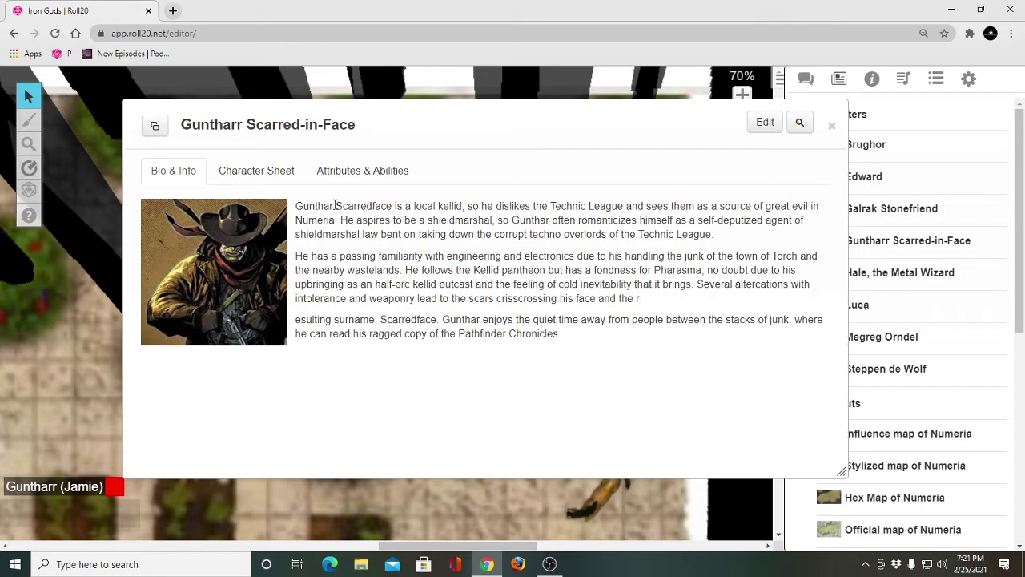
drag(293, 205, 603, 366)
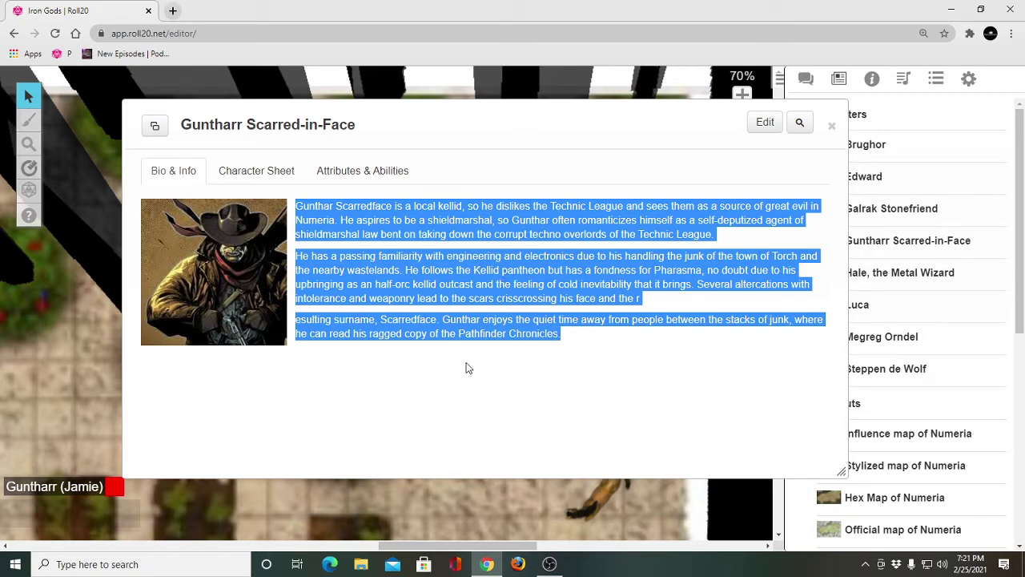
drag(326, 124, 327, 125)
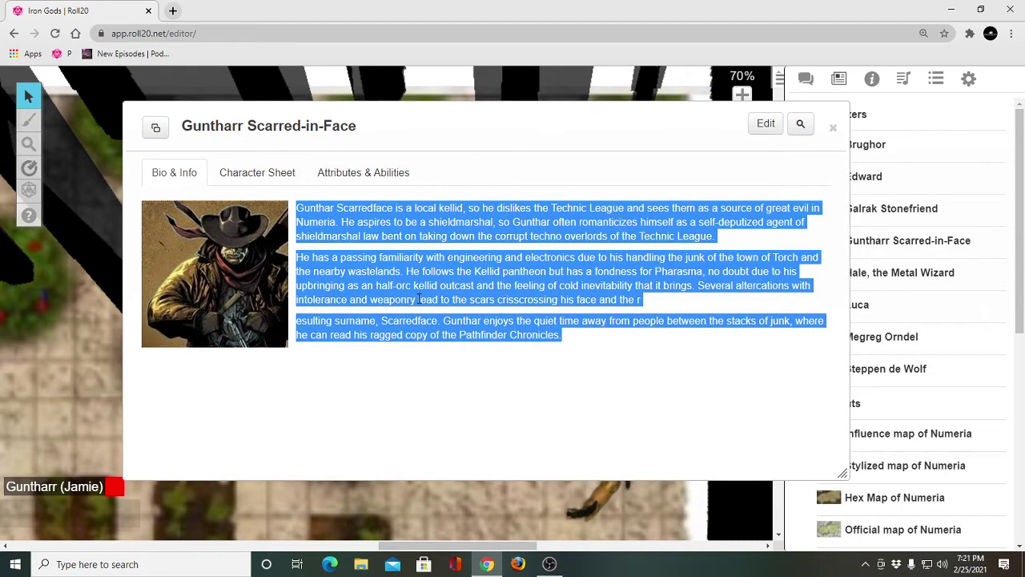
click(415, 273)
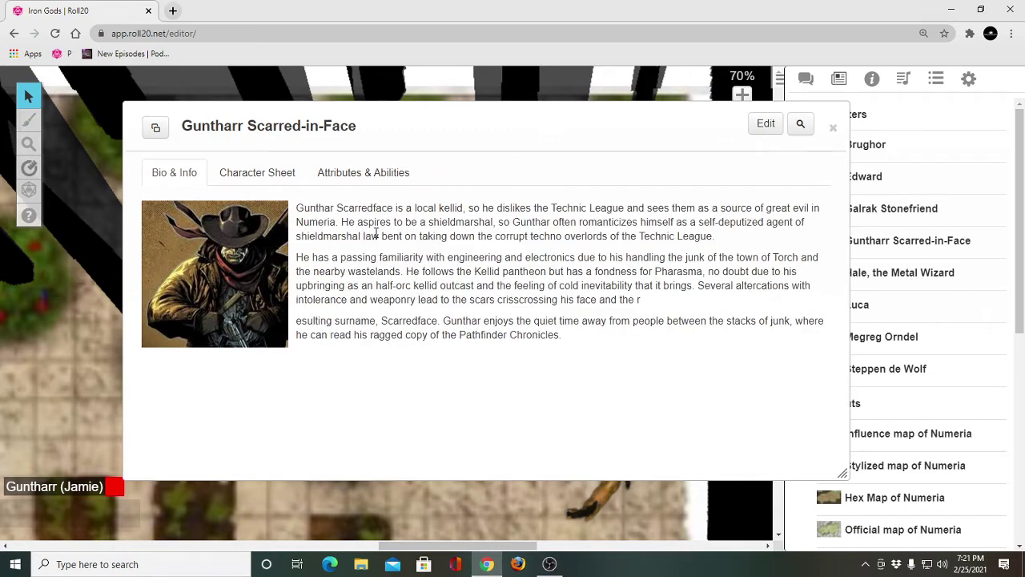
- Review the Character Sheet's Additional and Main sections down to the +2 EMP Pistol, speed 40 and 63/54 skill ranks
click(254, 176)
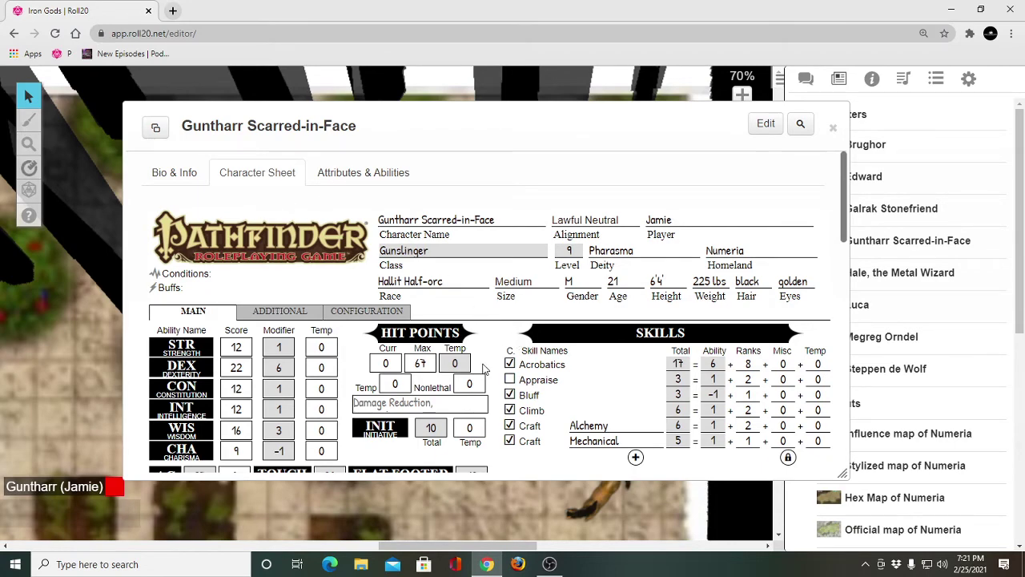
scroll(484, 368, down, 2)
scroll(485, 370, up, 2)
scroll(489, 372, down, 1)
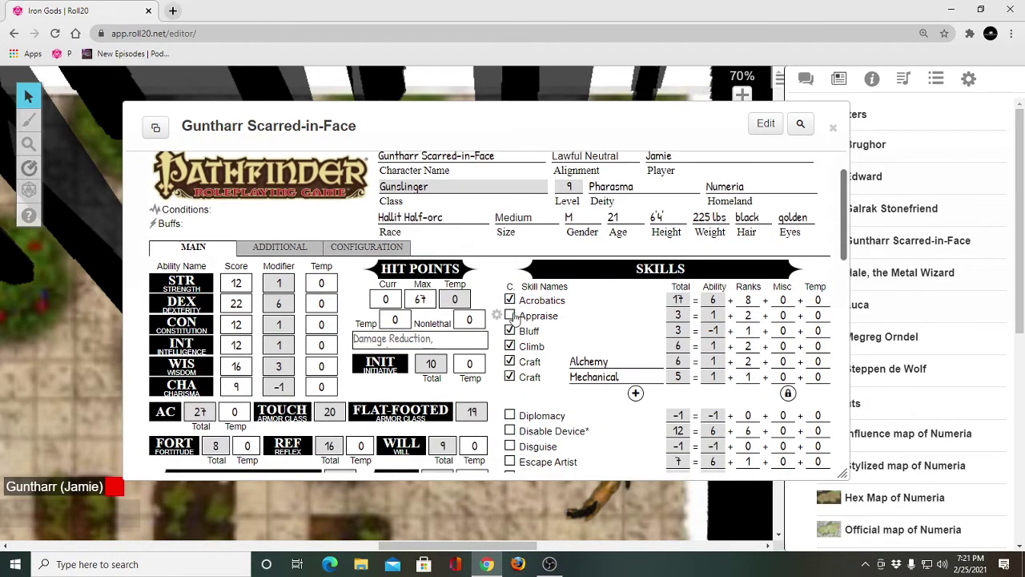
drag(481, 106, 387, 72)
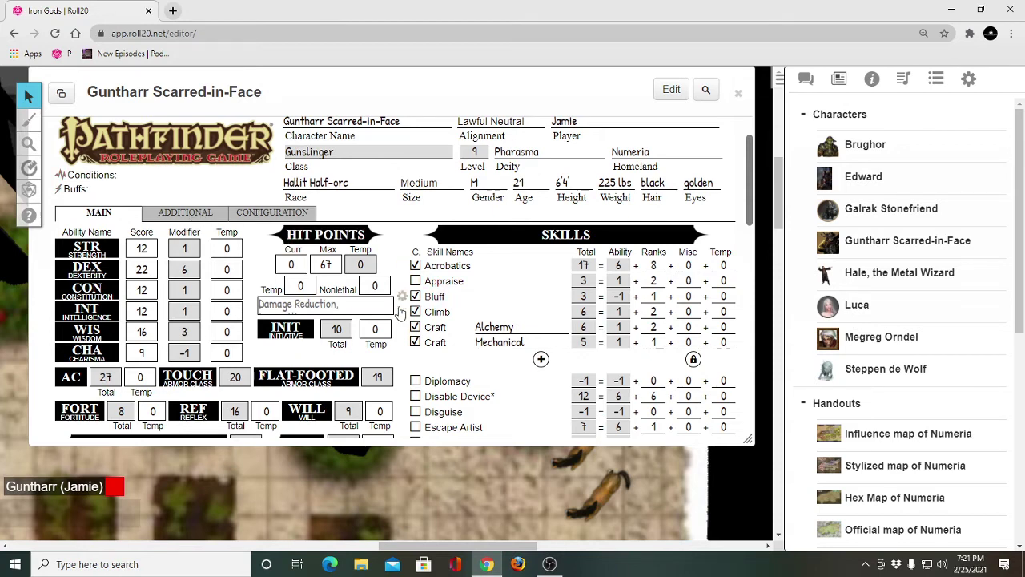
click(185, 215)
click(80, 214)
drag(746, 192, 738, 421)
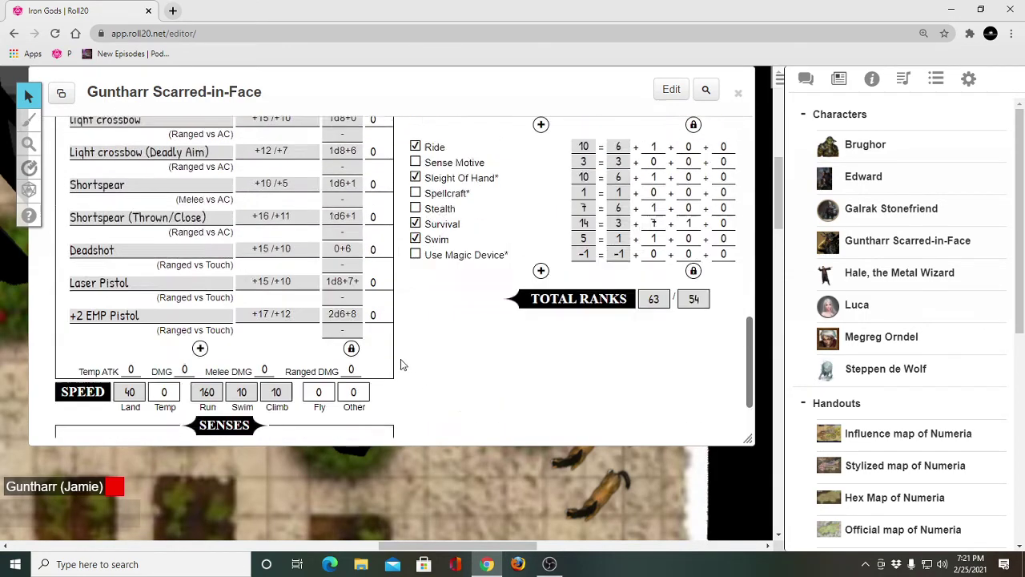
- Expand Strength 12's details, showing condition 0 and the '+2 racial, +1 magic item' note
scroll(400, 360, up, 10)
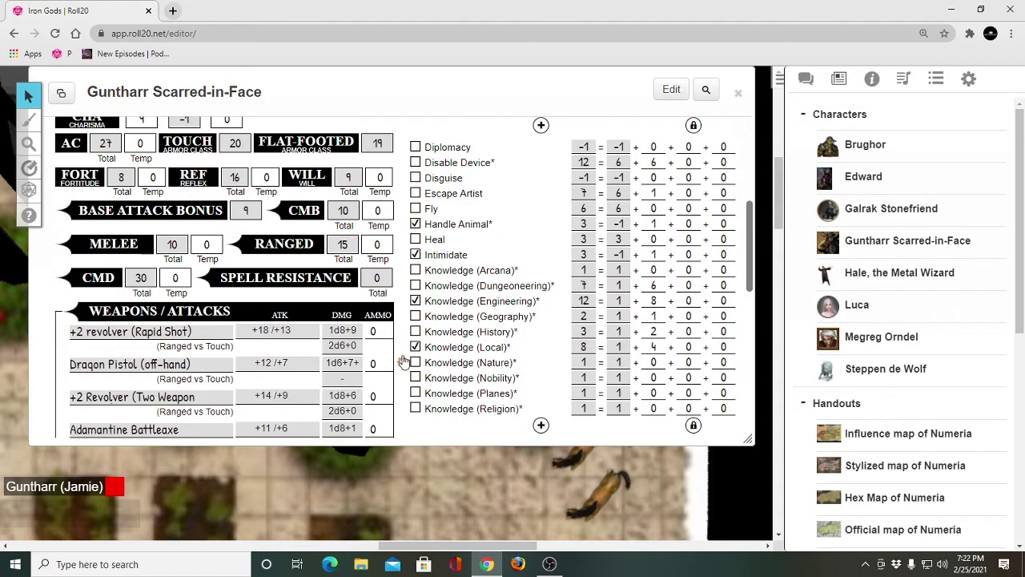
scroll(409, 341, up, 5)
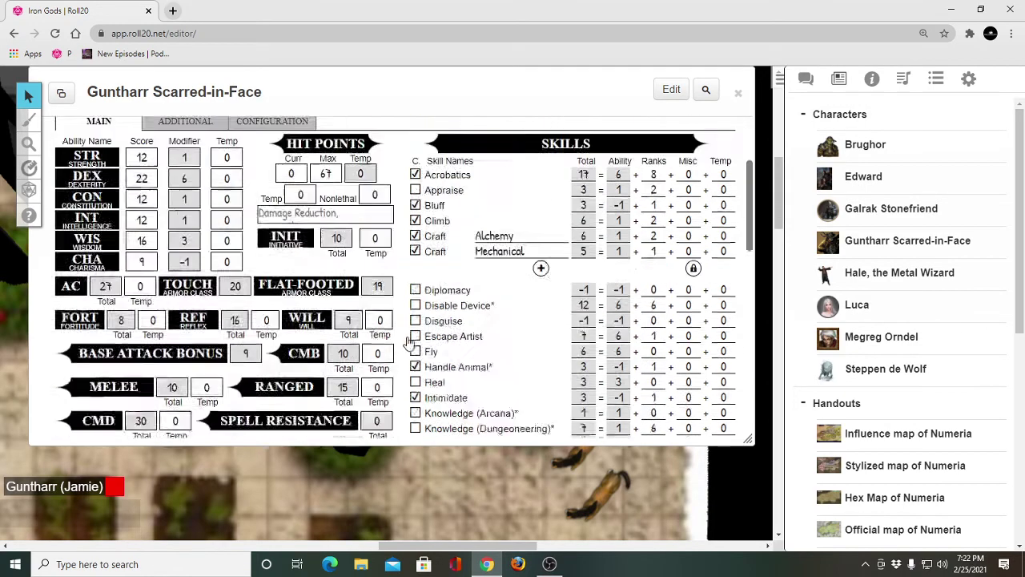
scroll(407, 320, down, 5)
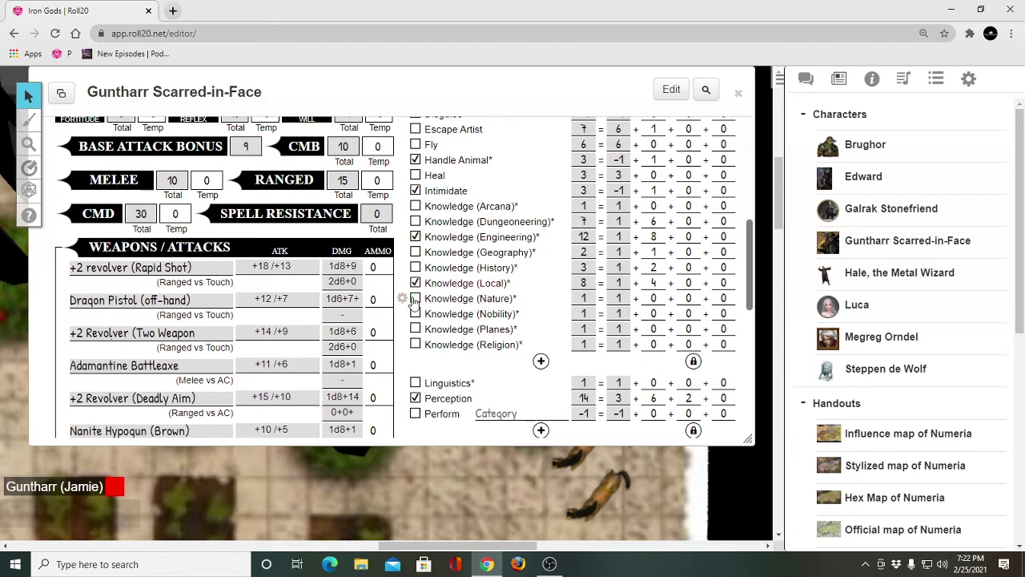
scroll(411, 361, down, 1)
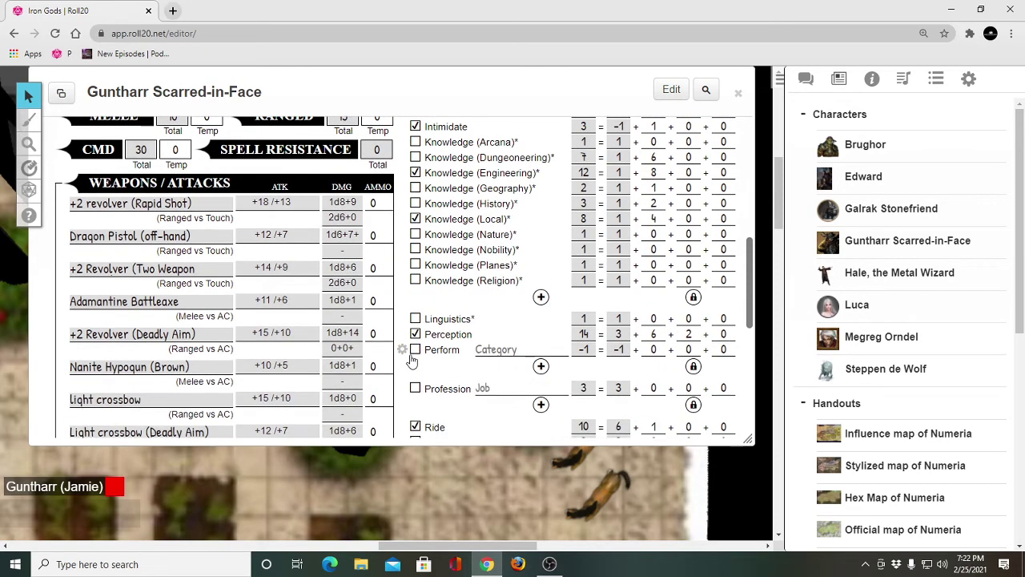
scroll(411, 360, up, 3)
scroll(55, 317, down, 2)
scroll(66, 331, up, 1)
scroll(66, 332, up, 3)
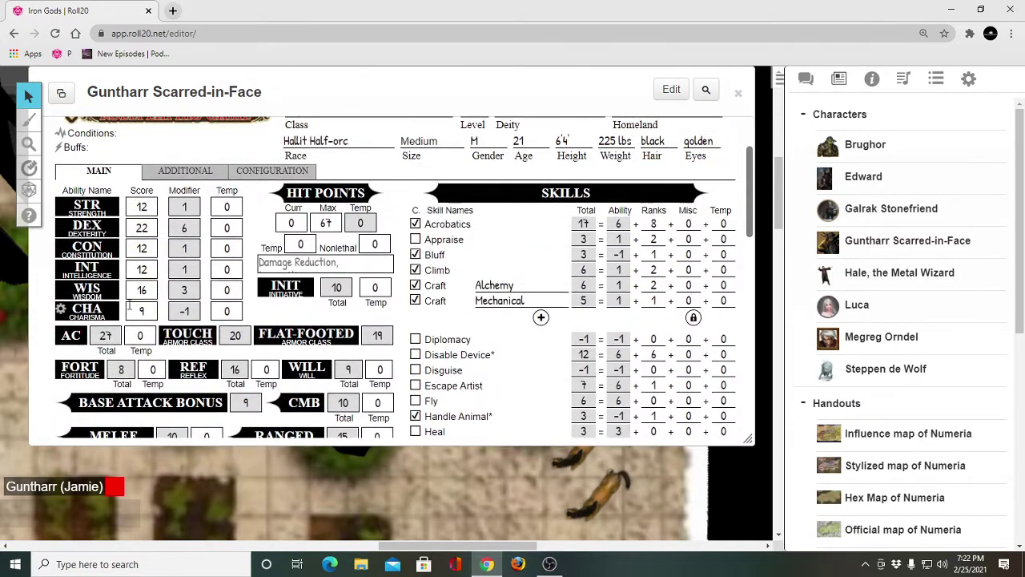
click(61, 206)
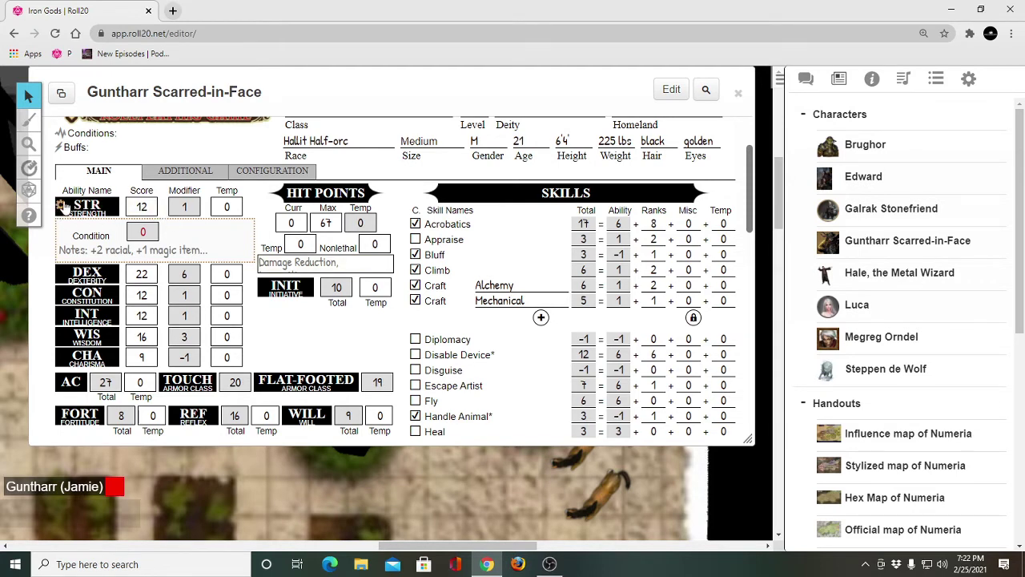
- Toggle the Strength notes and the initiative notes open and closed again
click(58, 205)
click(59, 207)
click(60, 206)
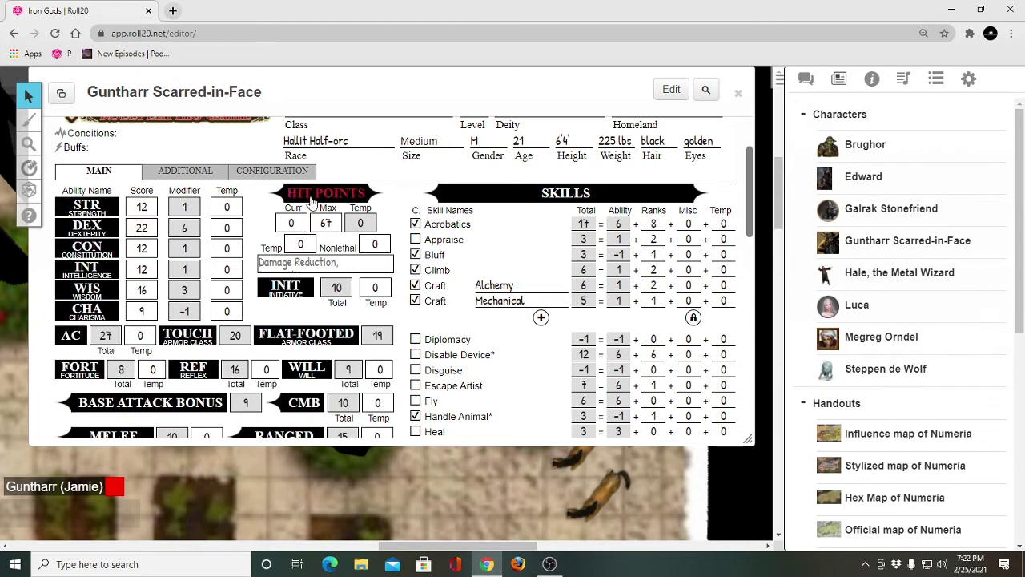
click(263, 288)
click(263, 290)
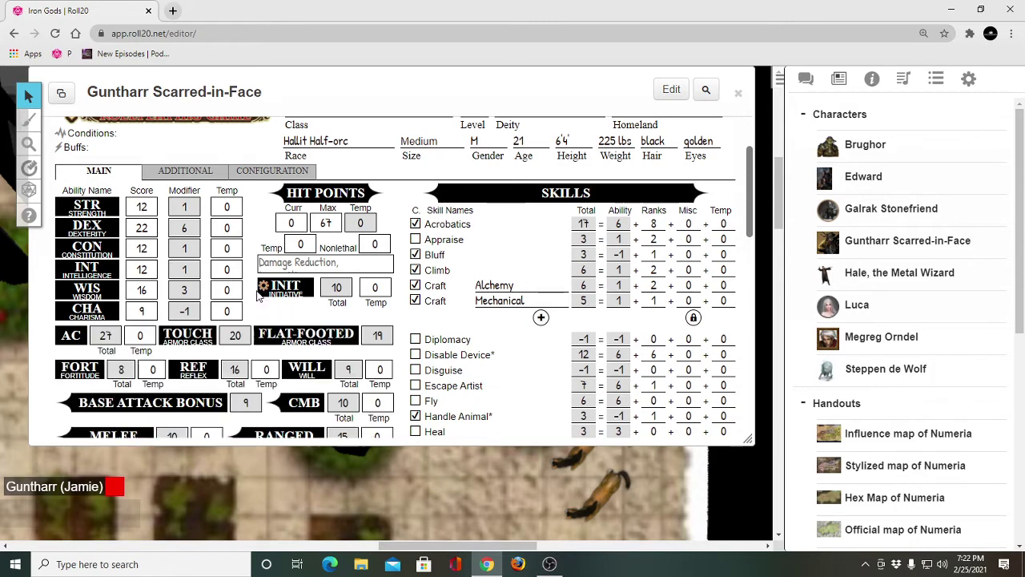
- Expand the +2 revolver (Rapid Shot) attack, showing ranged +3 vs Touch with range 20
scroll(144, 359, down, 3)
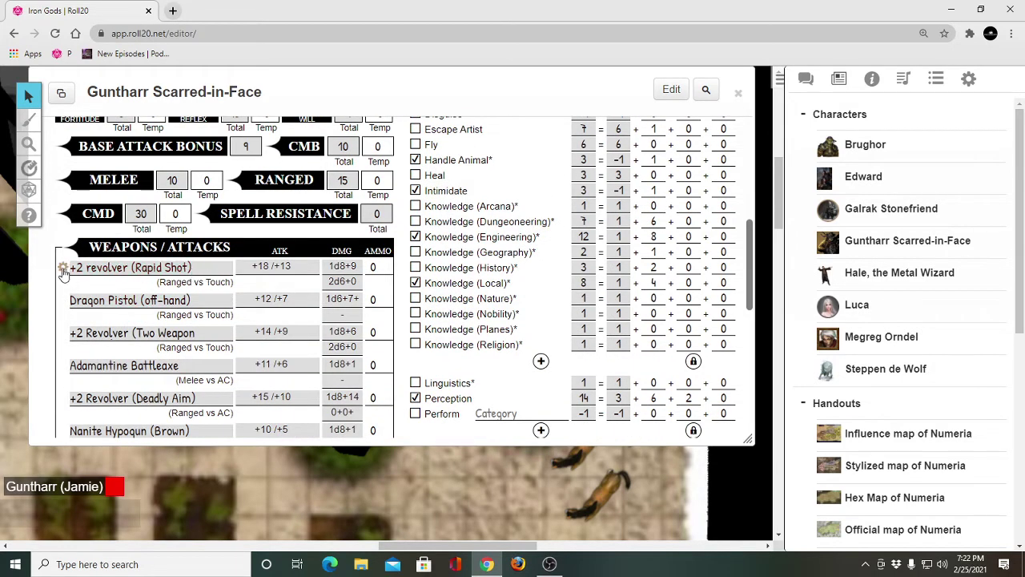
scroll(58, 299, down, 1)
scroll(58, 304, down, 3)
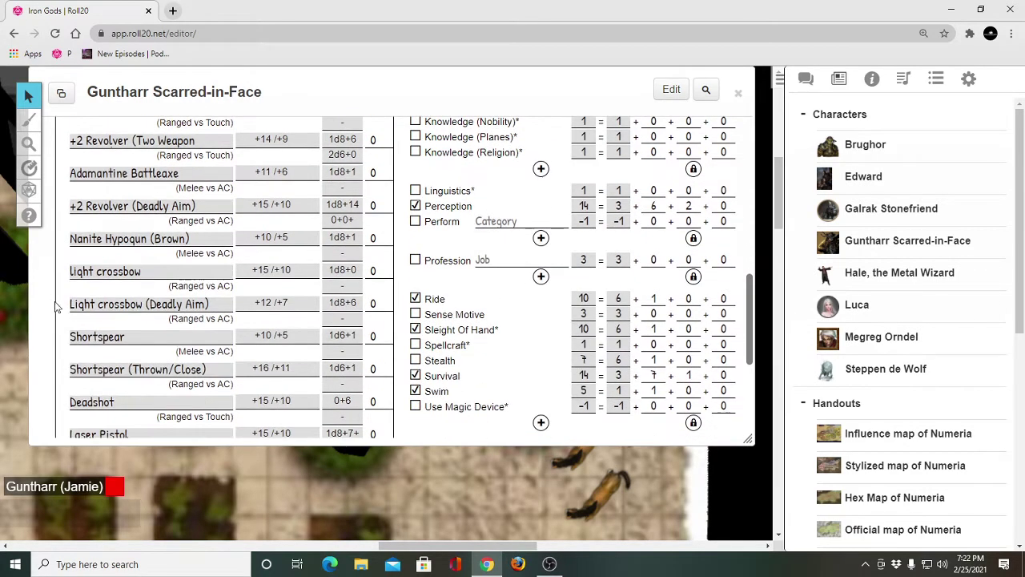
scroll(88, 414, up, 4)
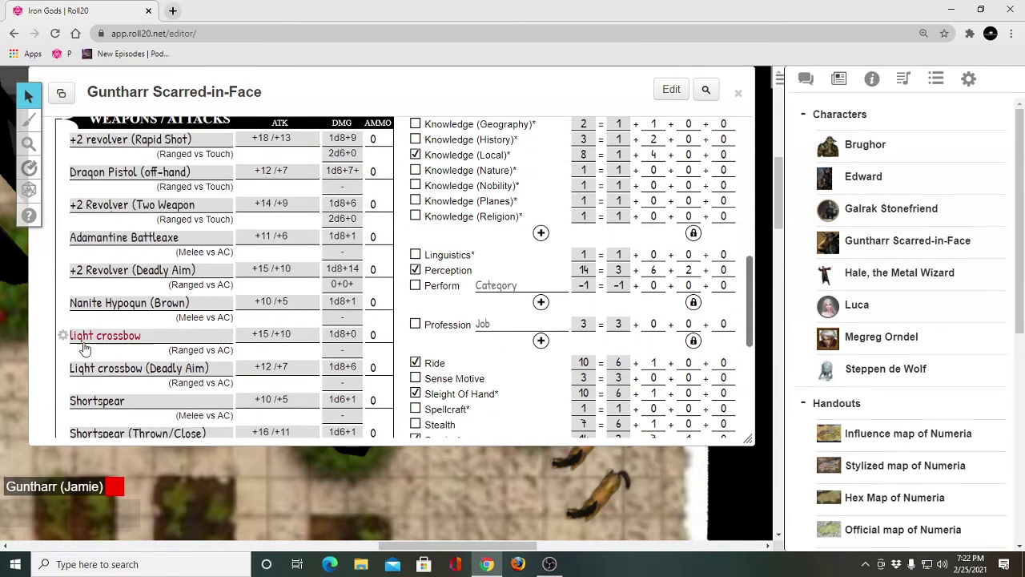
scroll(49, 325, down, 2)
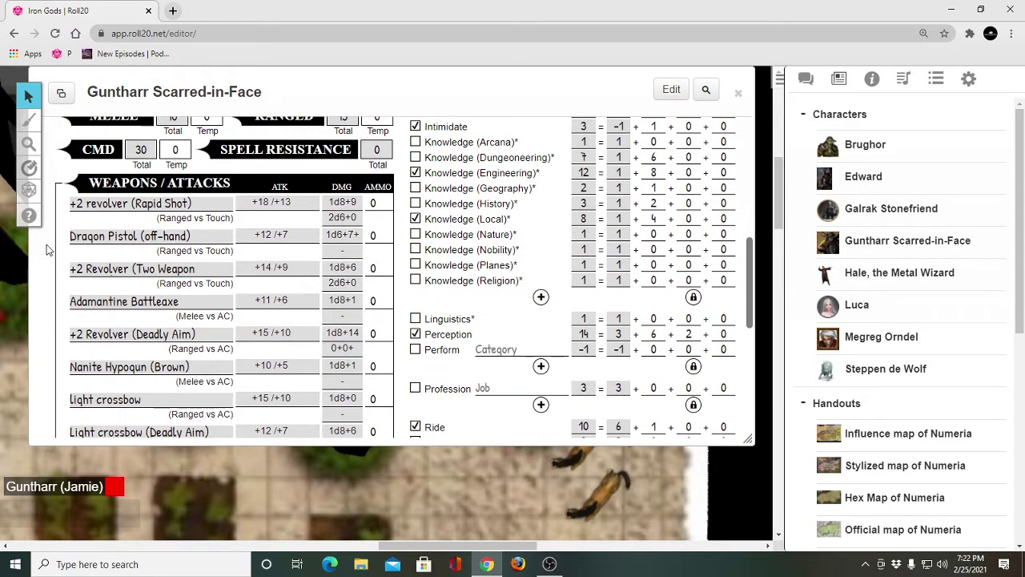
mouse_move(64, 205)
click(63, 204)
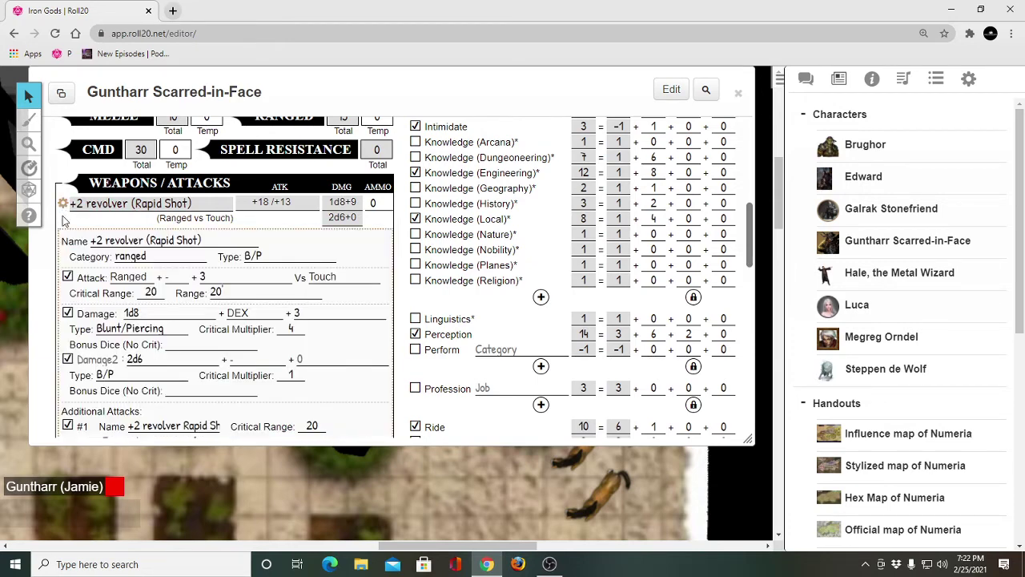
scroll(361, 364, down, 1)
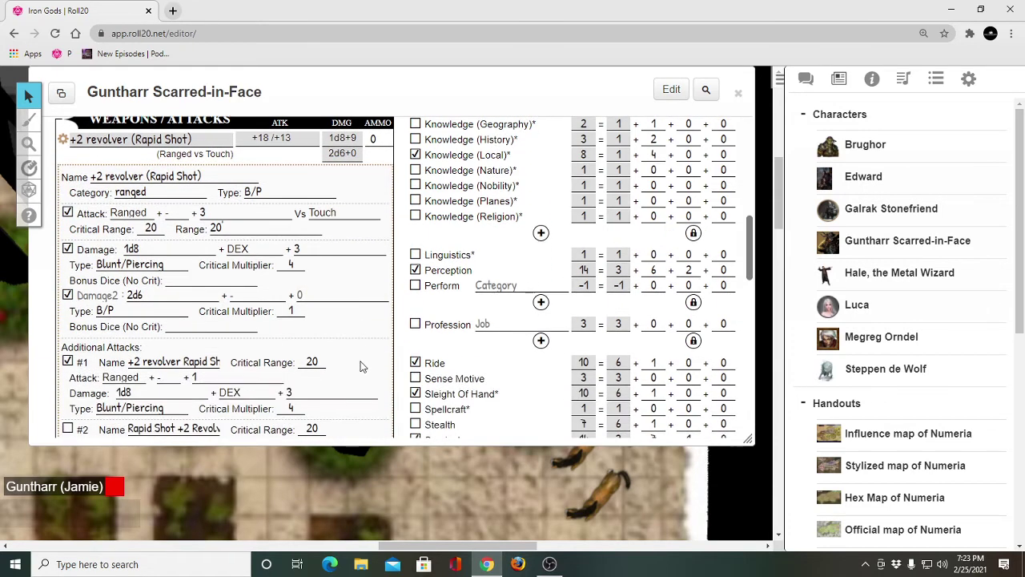
scroll(361, 368, down, 4)
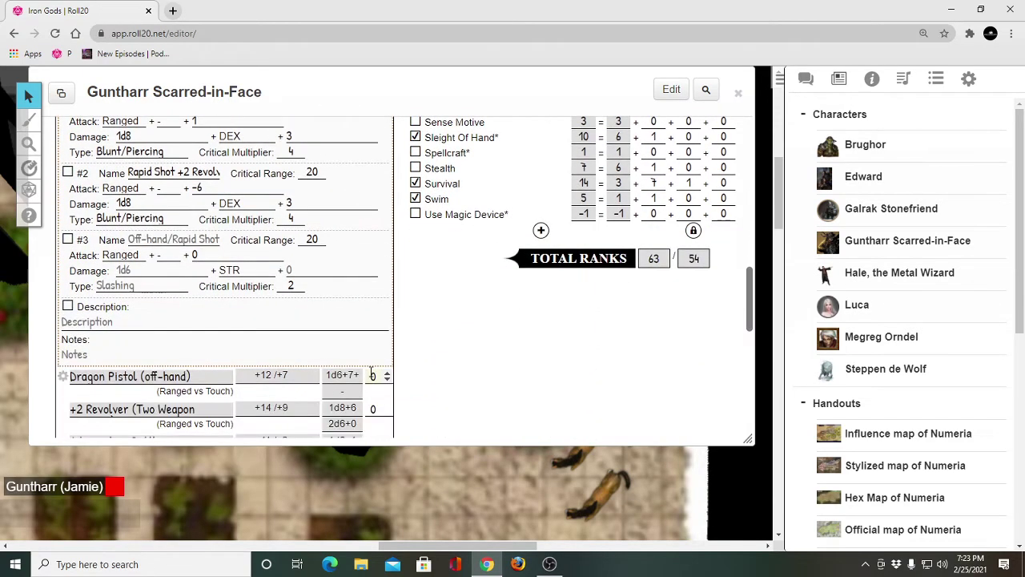
scroll(372, 370, up, 6)
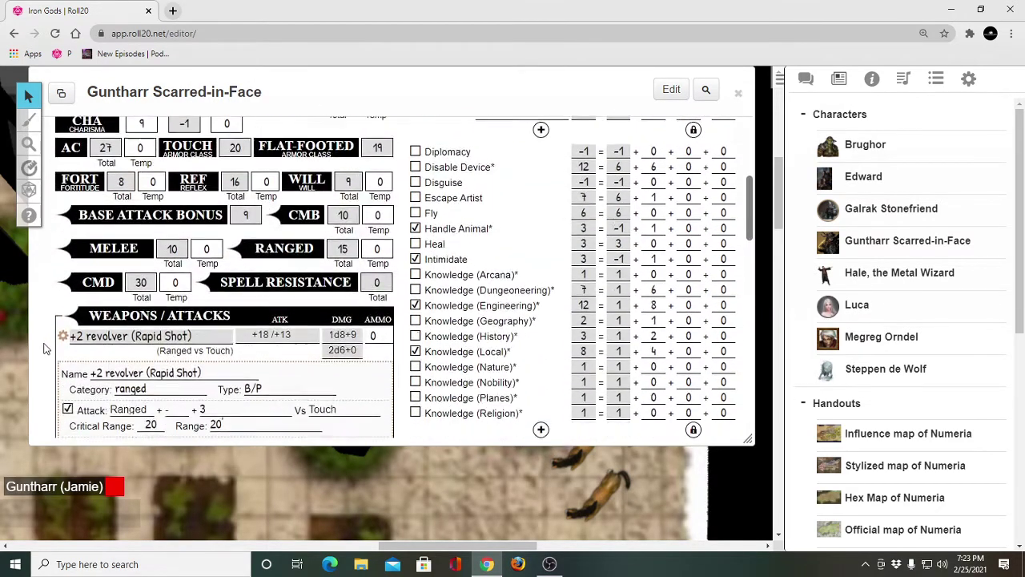
- Collapse the +2 revolver (Rapid Shot) edit panel and scroll through the weapon list
click(62, 331)
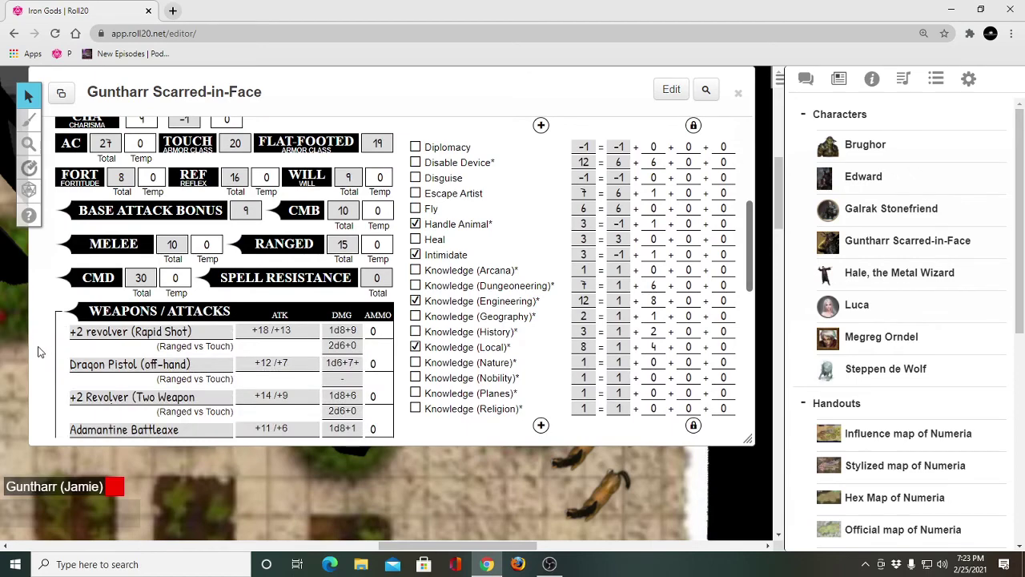
scroll(37, 353, down, 2)
scroll(49, 395, down, 2)
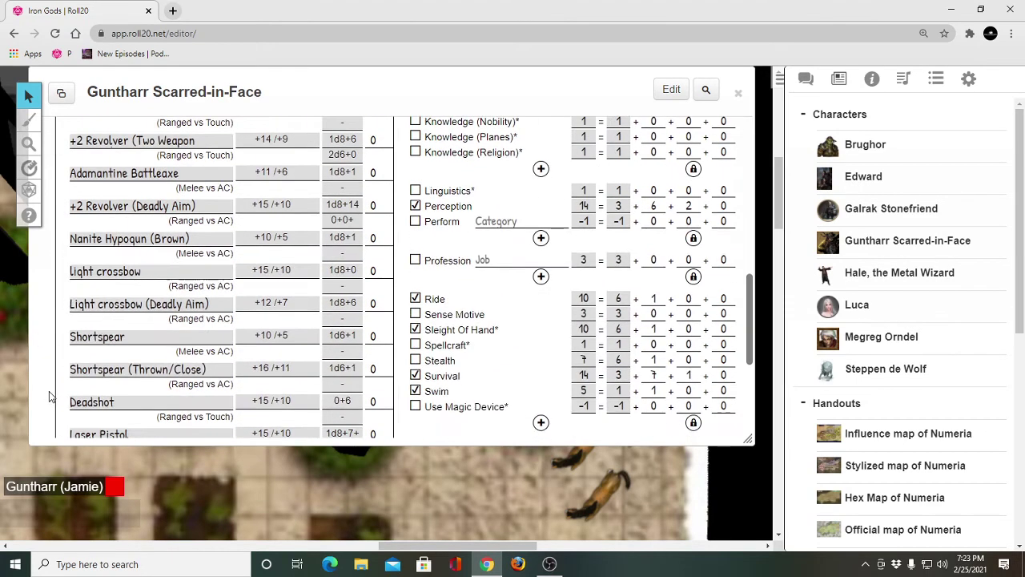
scroll(49, 390, down, 1)
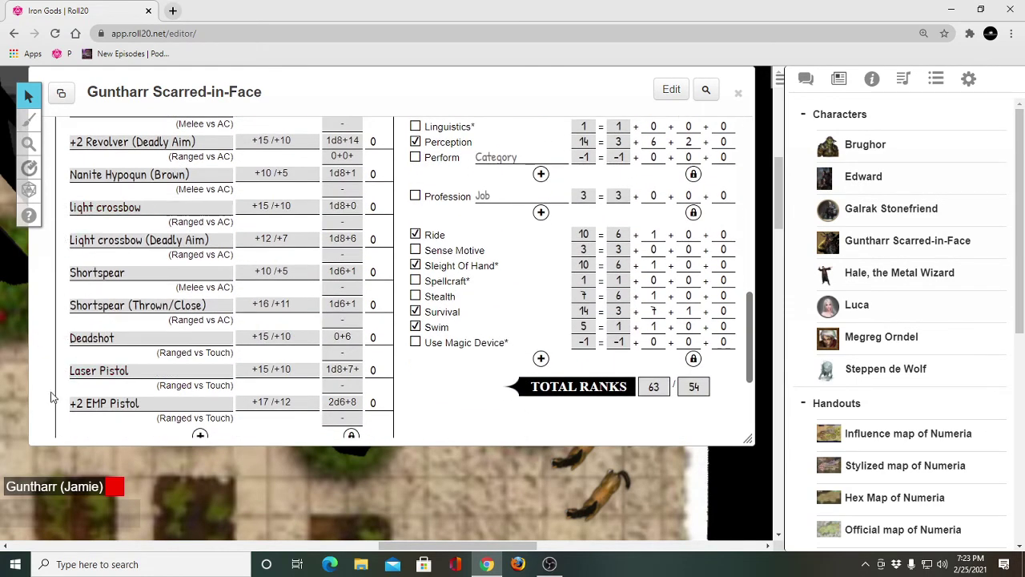
scroll(50, 398, down, 1)
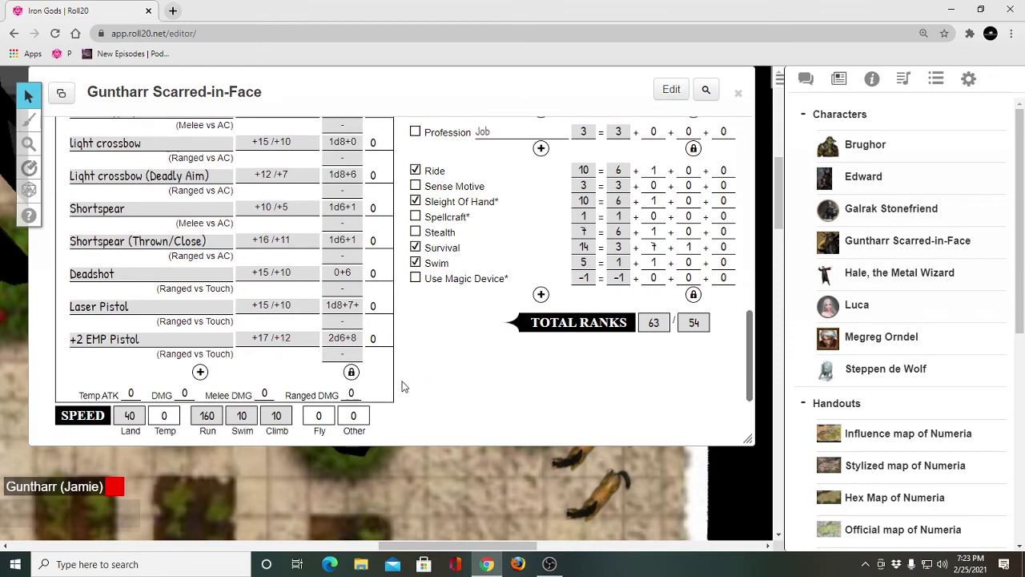
scroll(406, 391, down, 2)
scroll(463, 299, up, 5)
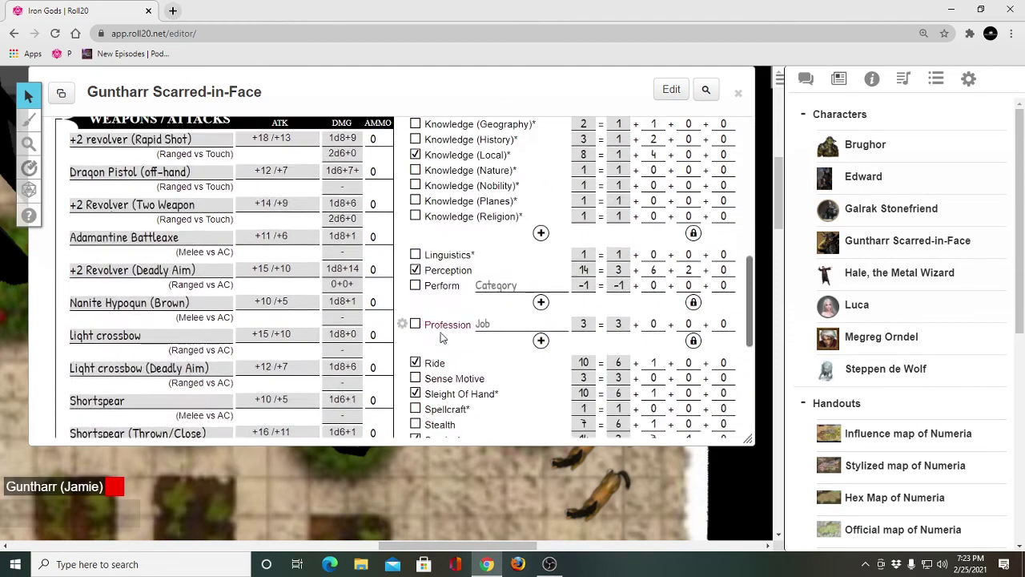
scroll(449, 349, up, 5)
scroll(350, 276, down, 8)
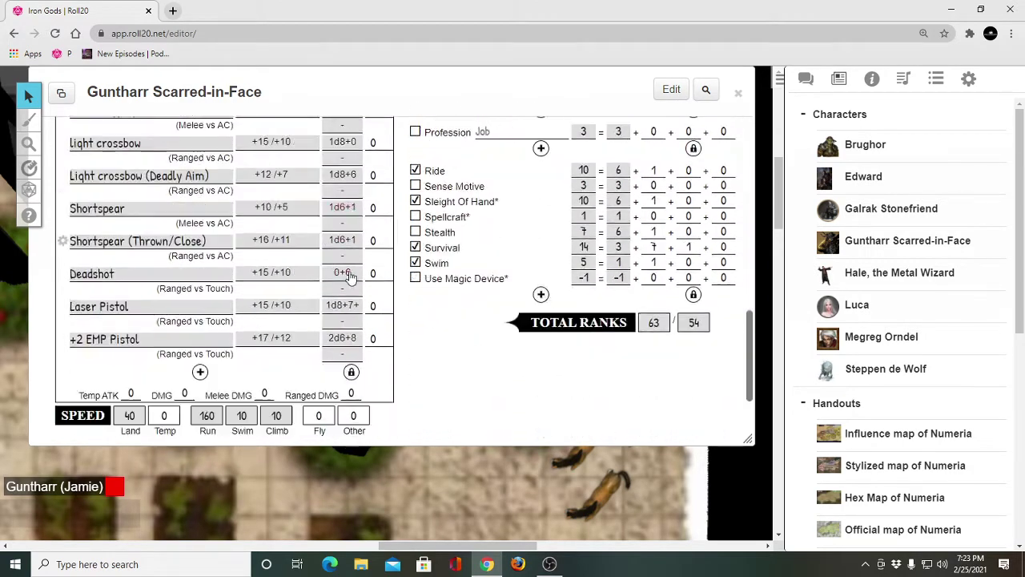
scroll(350, 276, up, 4)
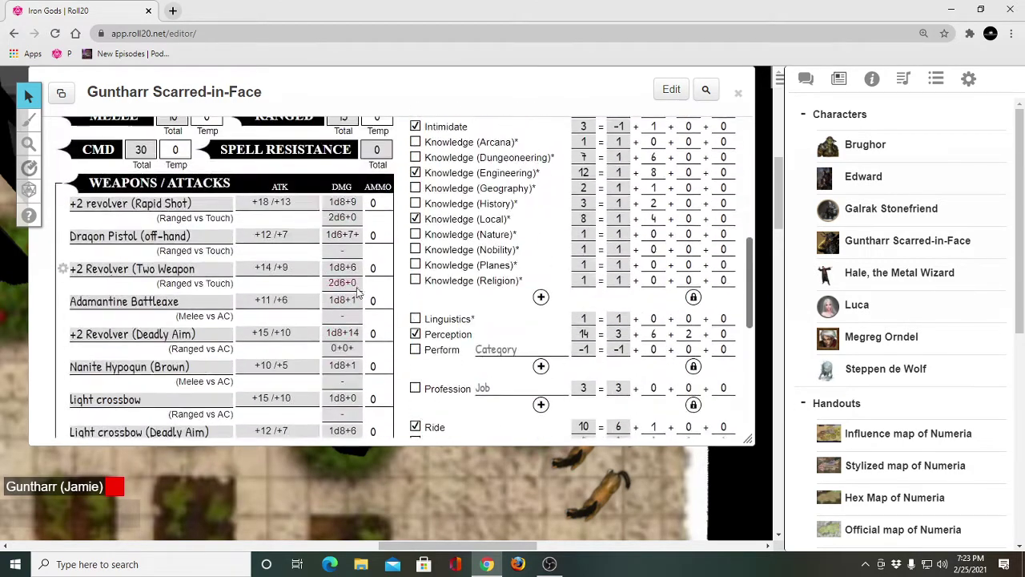
- Start a +2 revolver attack roll, cancel the Attack Modifier prompt, and return to the sheet top
click(120, 206)
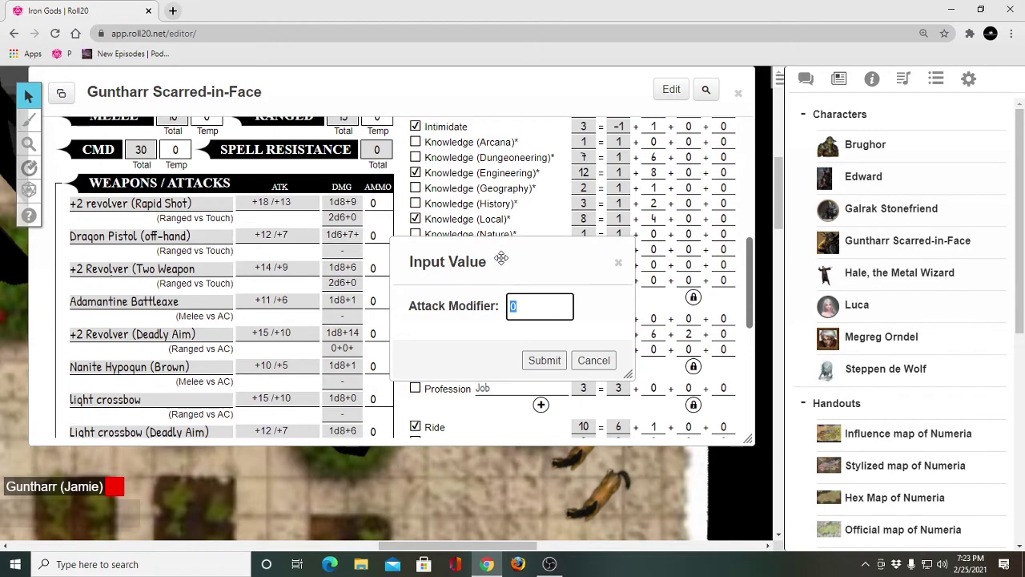
drag(499, 258, 443, 261)
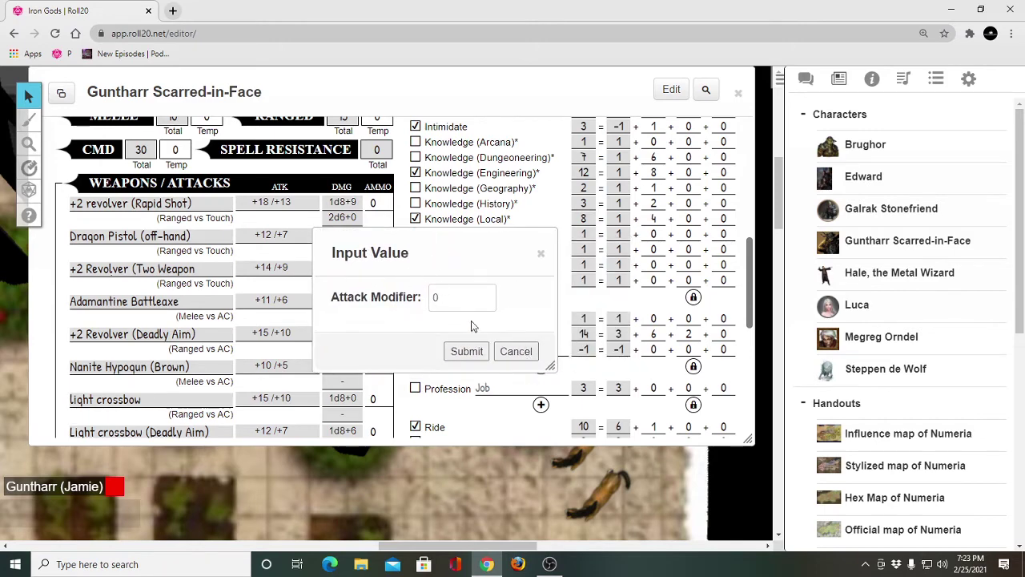
click(516, 351)
scroll(416, 300, up, 4)
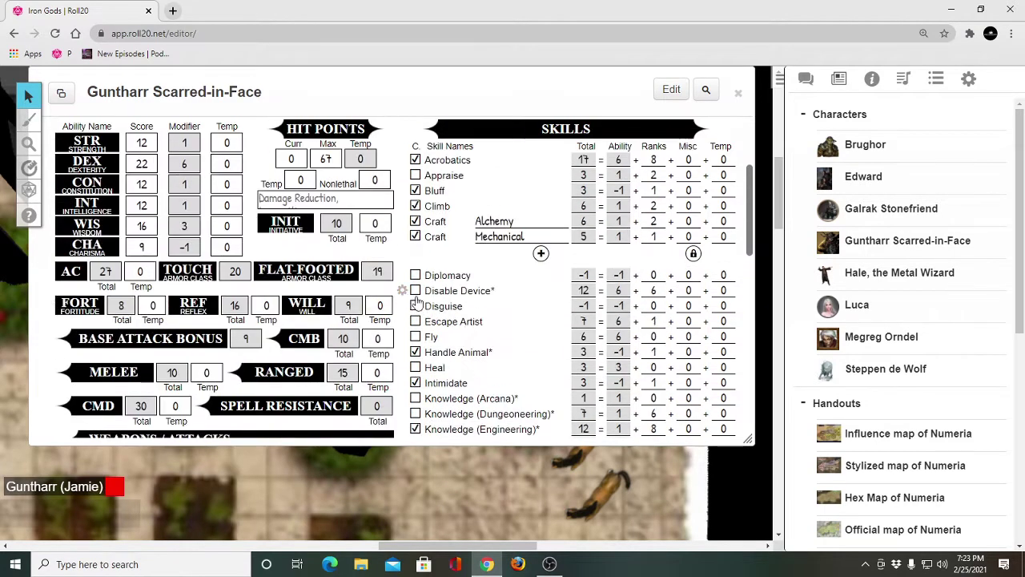
scroll(417, 303, up, 2)
- Review the Configuration page: Gunslinger level 9, BAB 9, Fort 7, Ref 10, Will 6, 54 skill ranks
click(284, 215)
scroll(565, 291, down, 1)
scroll(565, 291, down, 2)
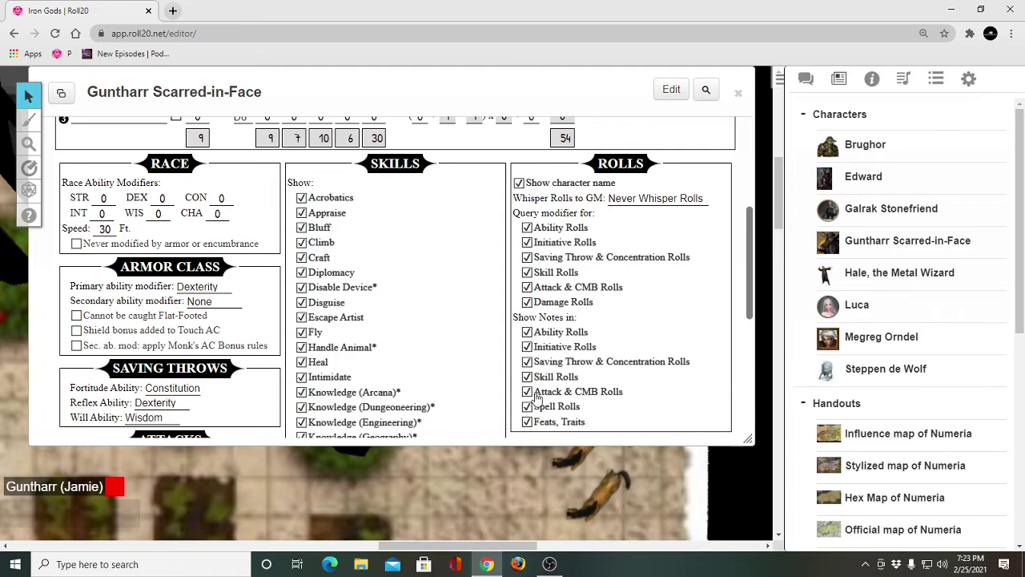
scroll(561, 372, down, 3)
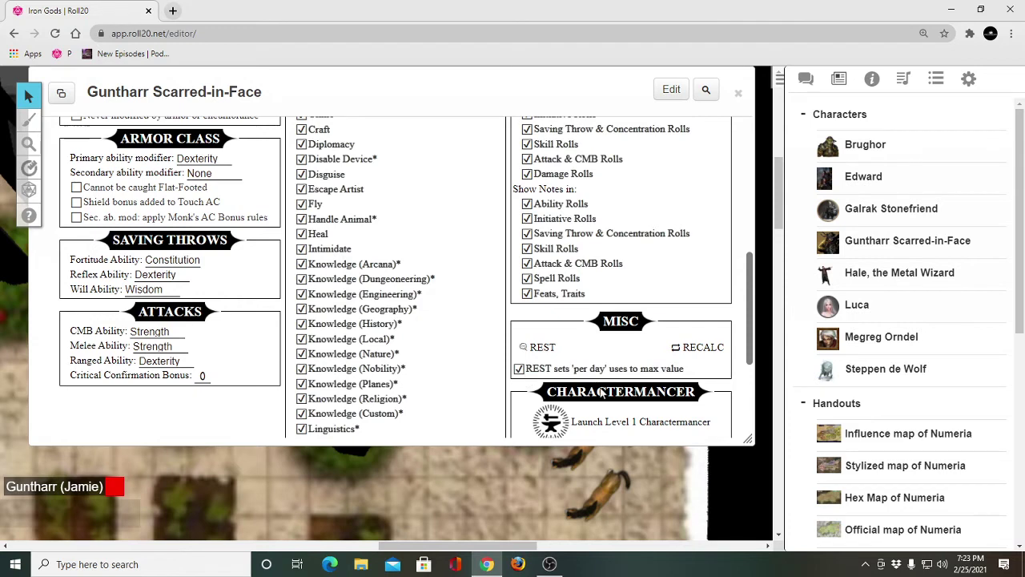
scroll(565, 392, down, 3)
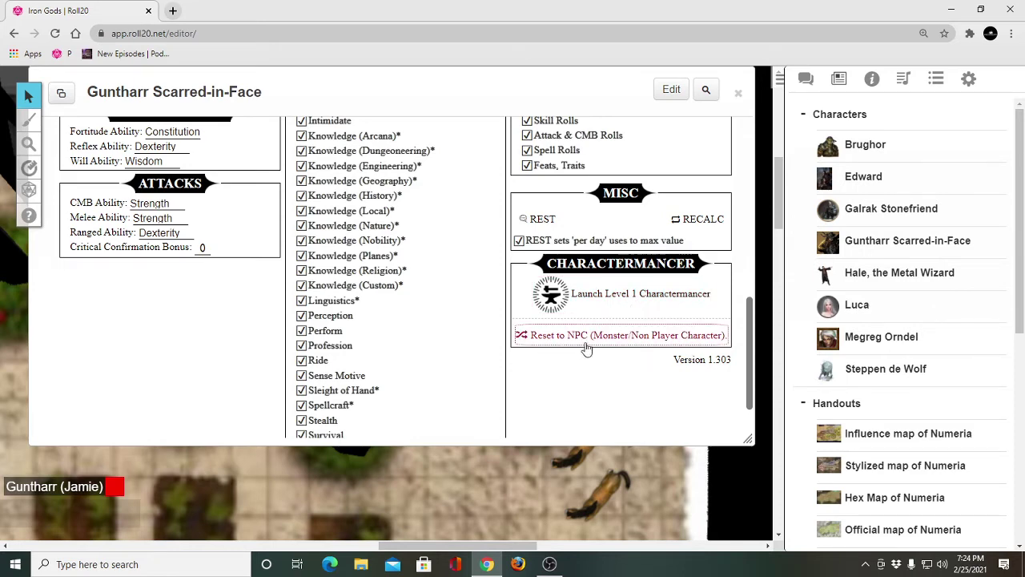
scroll(585, 346, up, 1)
scroll(586, 346, up, 5)
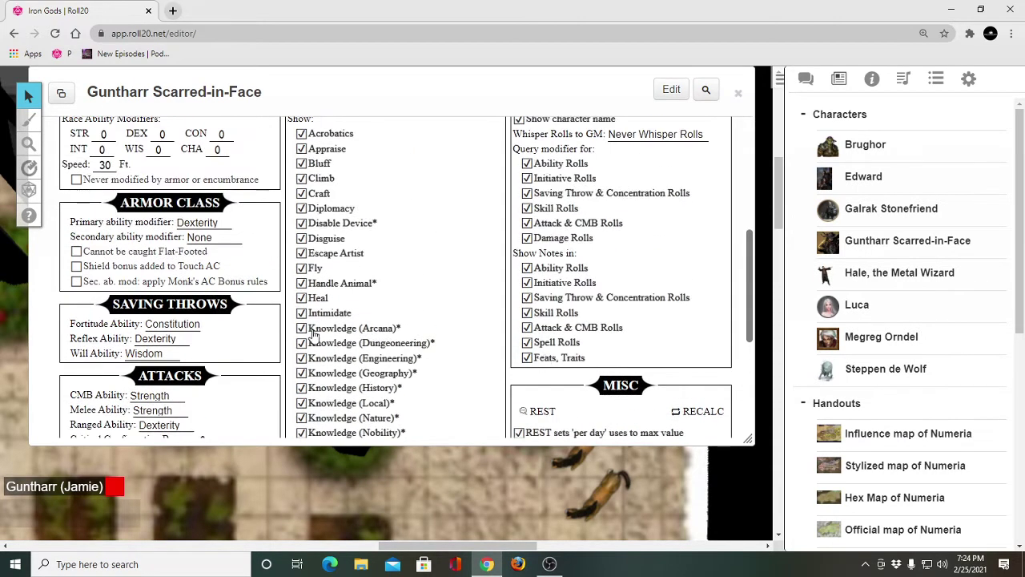
scroll(276, 372, down, 2)
scroll(276, 372, up, 5)
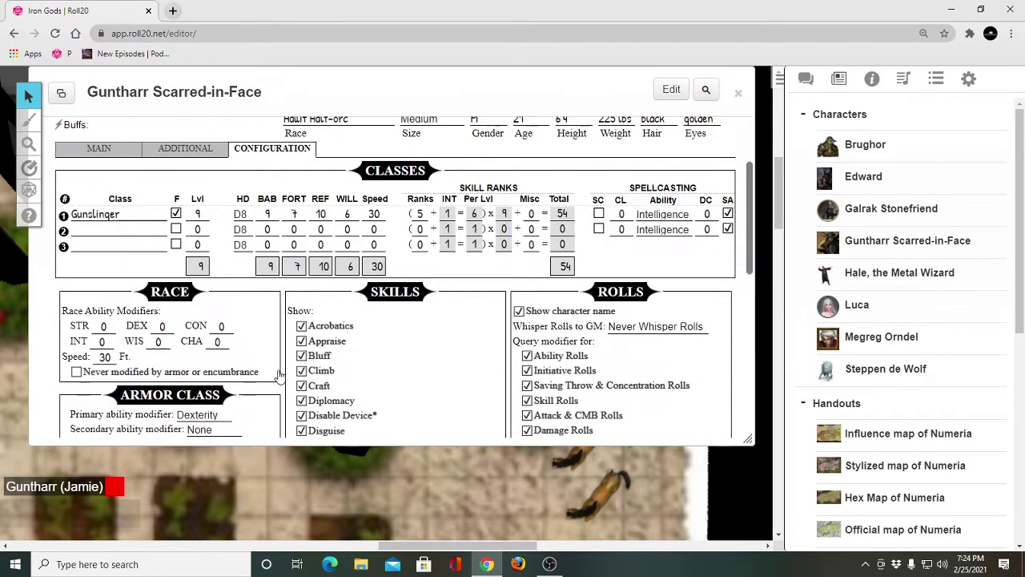
scroll(279, 373, down, 1)
scroll(279, 373, up, 2)
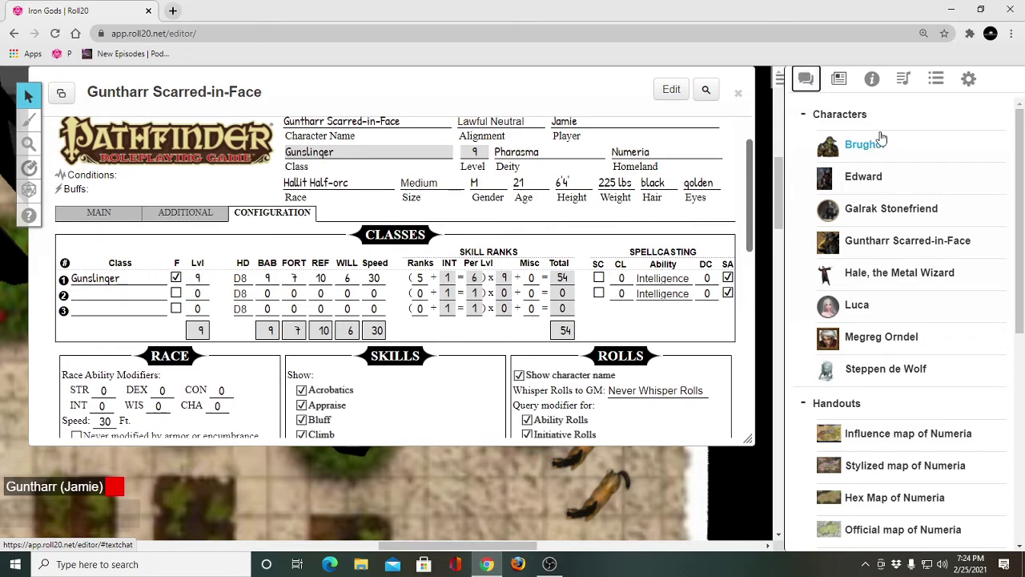
scroll(961, 176, down, 1)
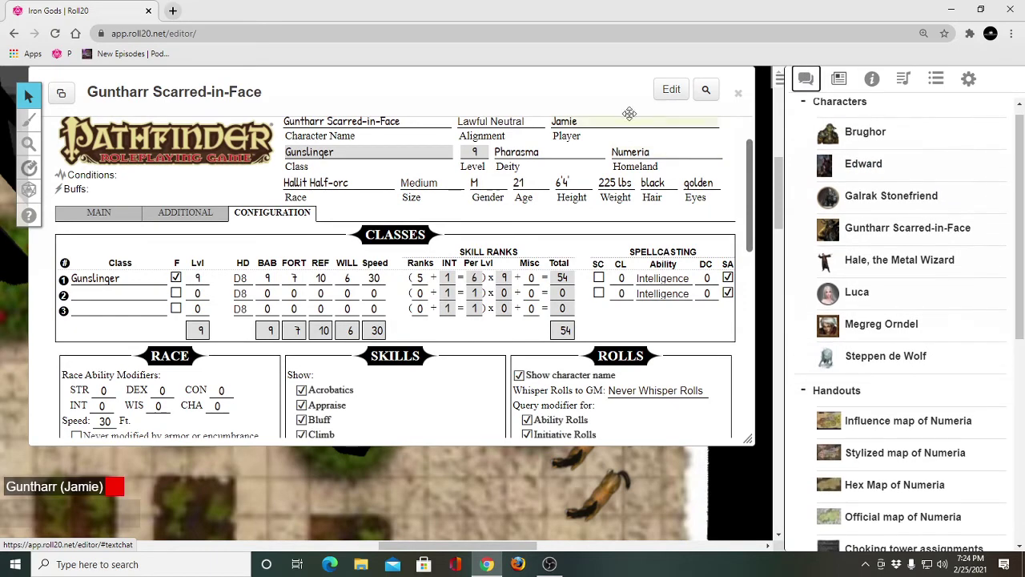
drag(610, 110, 601, 113)
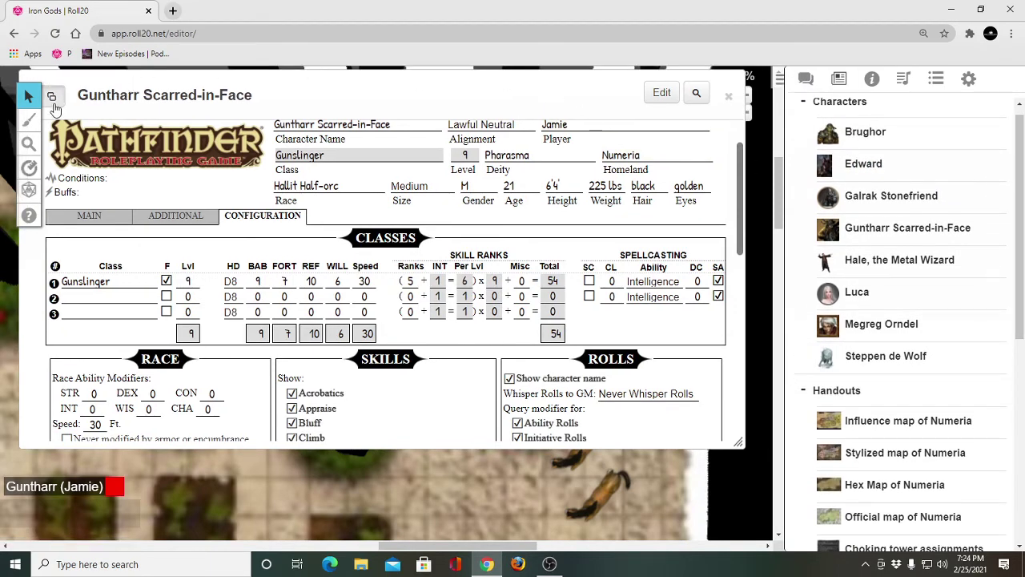
- Pop Gunthar's sheet out into its own window and maximize it to full screen
click(51, 97)
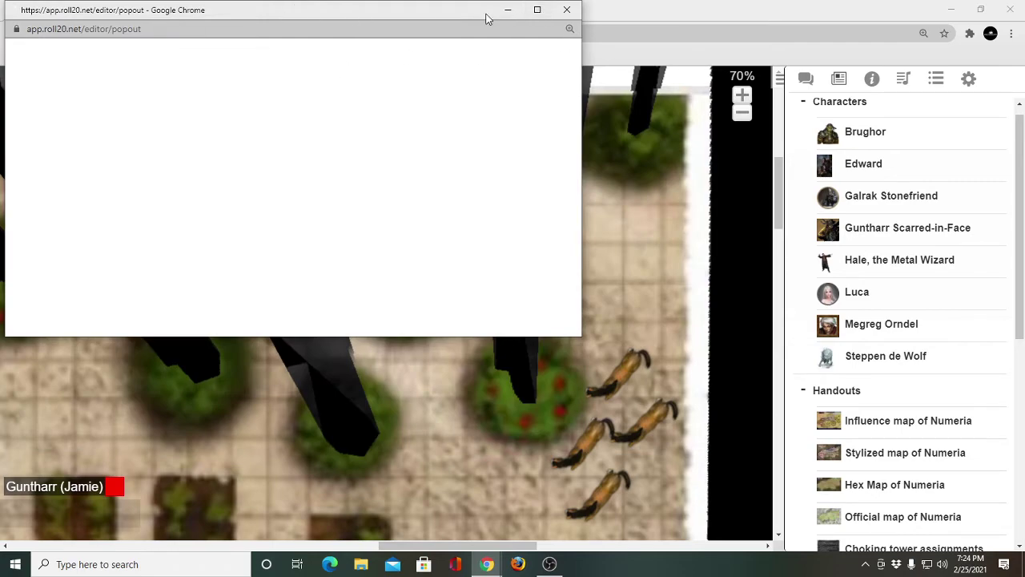
click(537, 10)
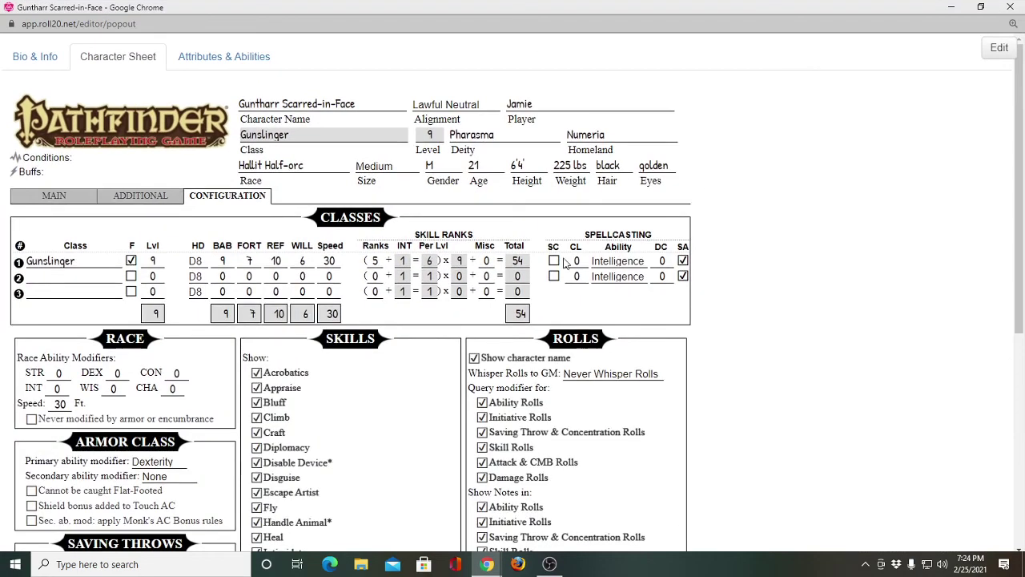
click(945, 13)
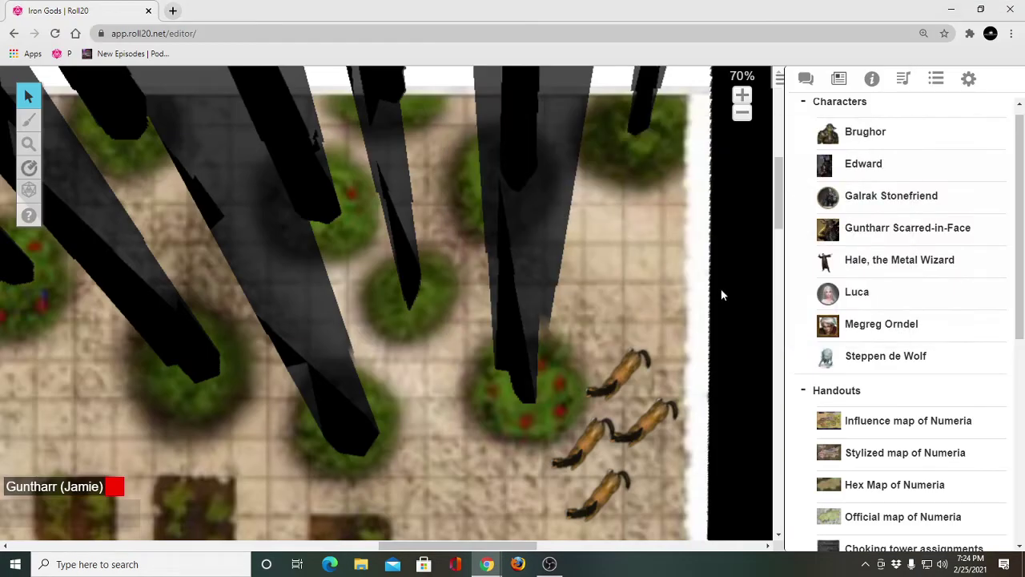
mouse_move(486, 564)
click(577, 501)
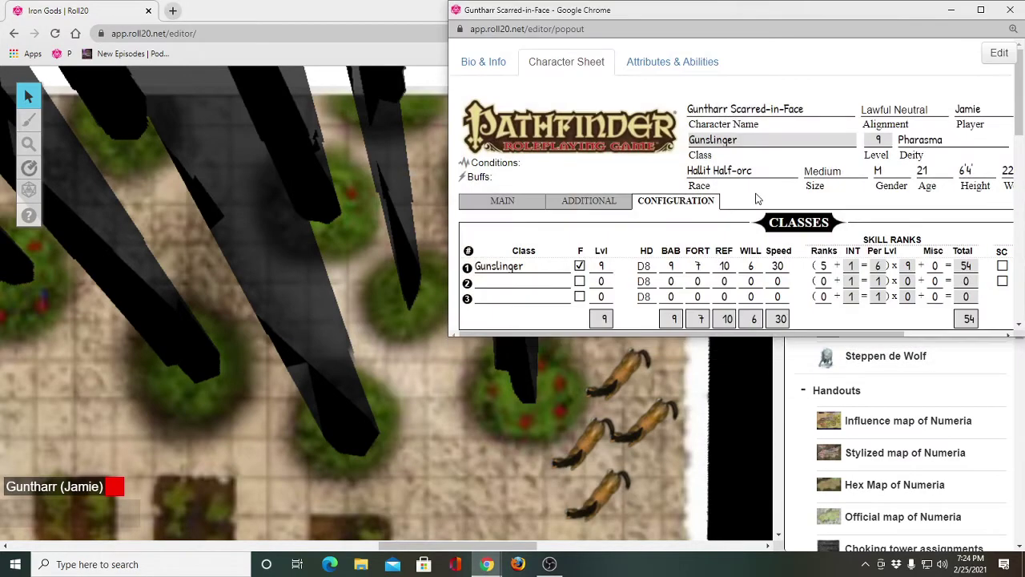
mouse_move(908, 14)
mouse_down()
mouse_move(716, 65)
mouse_move(645, 110)
mouse_up()
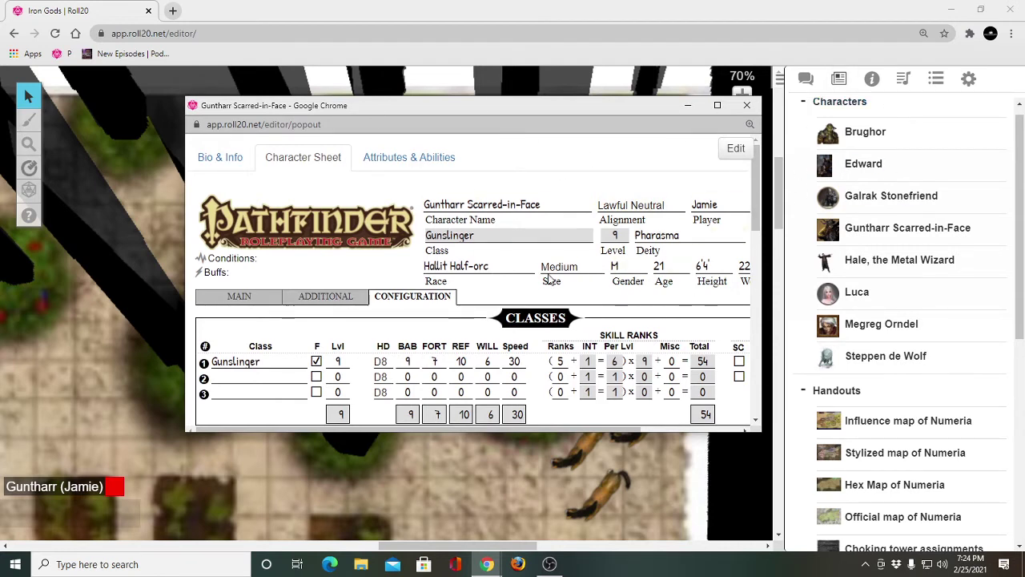
click(717, 105)
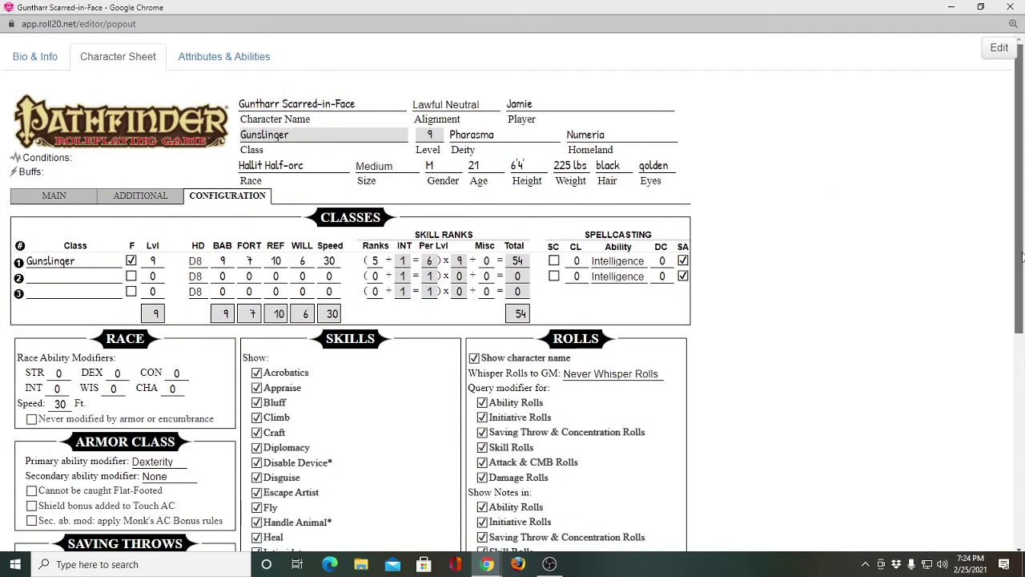
- Switch the sheet to its Main page and scroll to the weapon attacks list
scroll(1023, 262, down, 4)
scroll(1024, 261, up, 4)
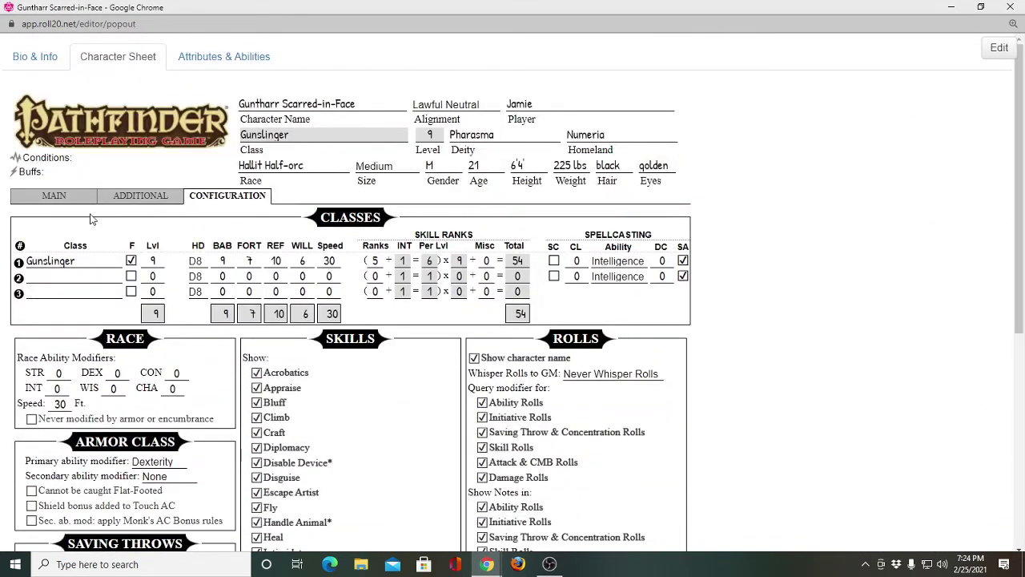
click(50, 199)
scroll(200, 275, down, 2)
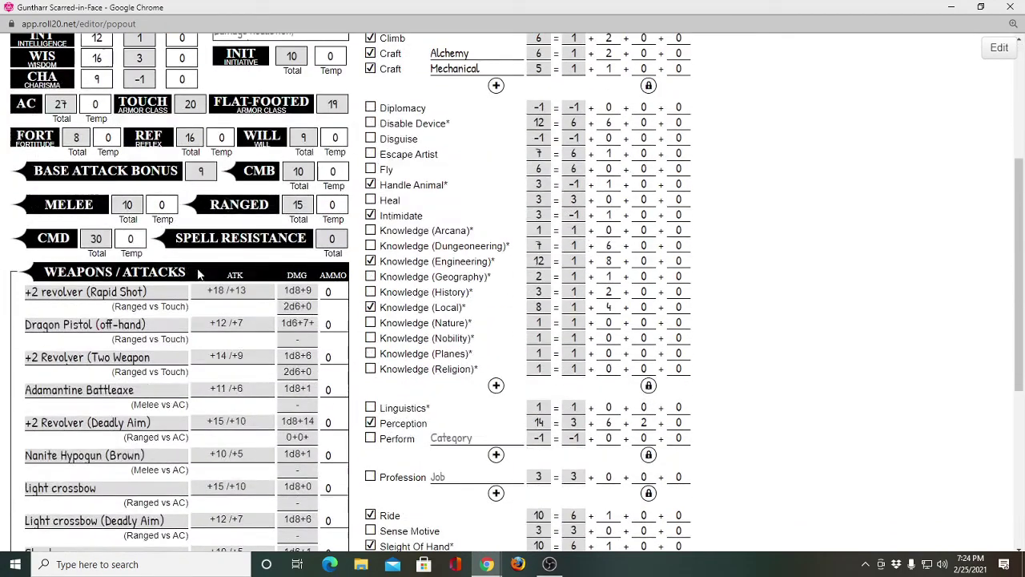
- Roll the +2 revolver (Rapid Shot) with +1 attack and +1 damage modifiers, then view the chat result
click(76, 295)
click(951, 8)
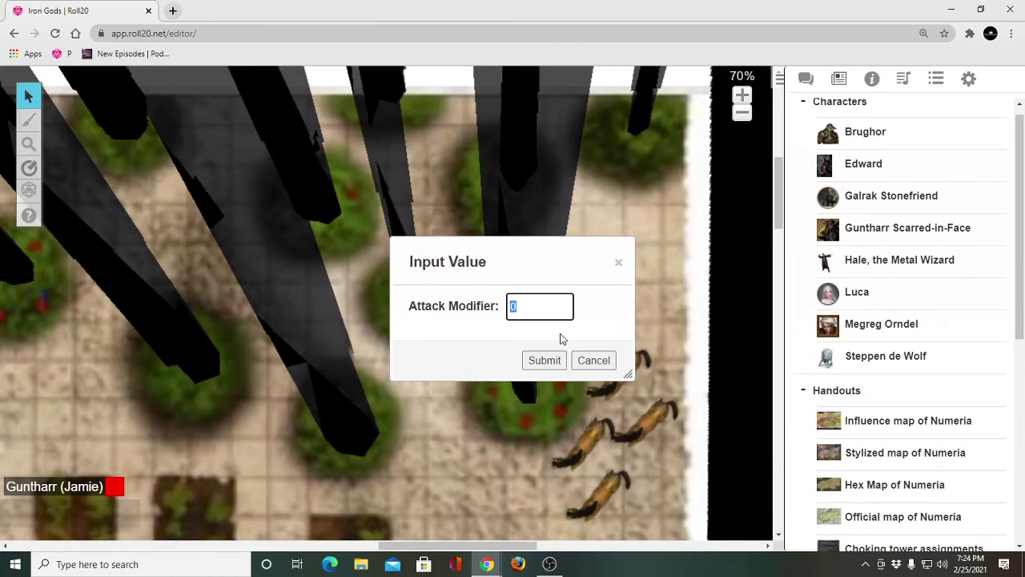
text(1)
click(548, 362)
text(1)
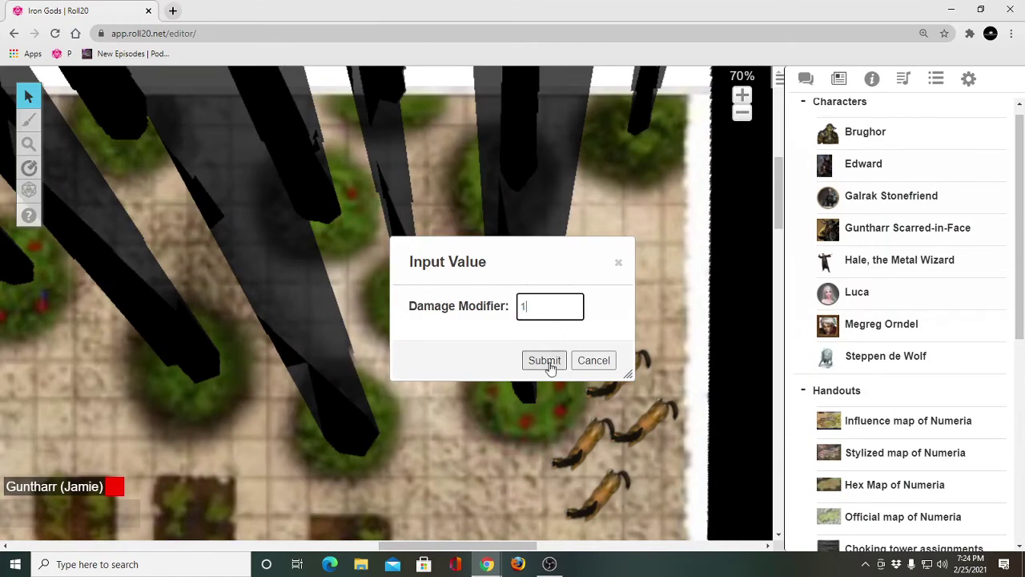
click(546, 362)
click(806, 77)
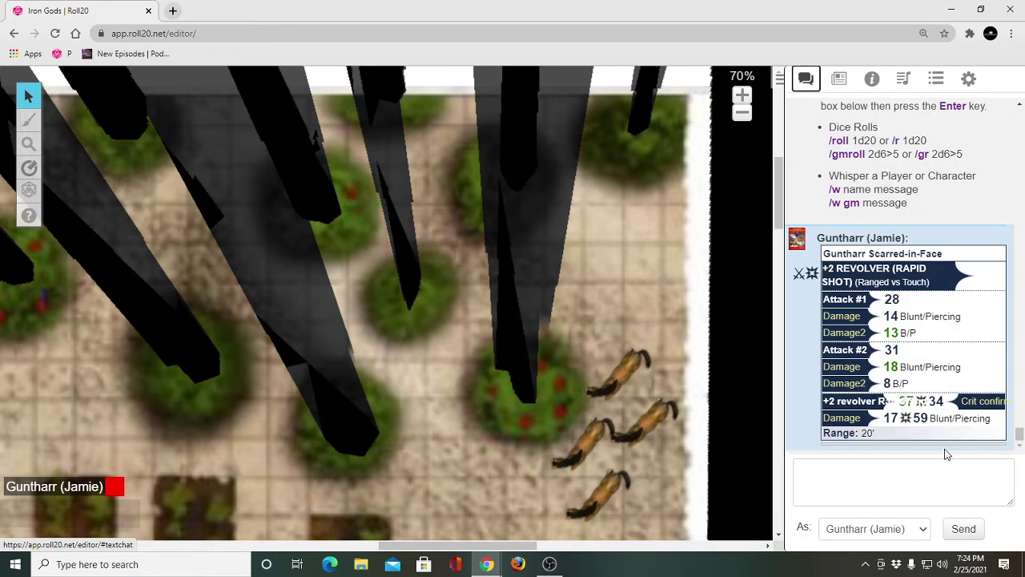
mouse_move(893, 300)
- Post the emote 'Gunthar steps forward and lowers his head in silent prayer to Pharasma.'
click(847, 485)
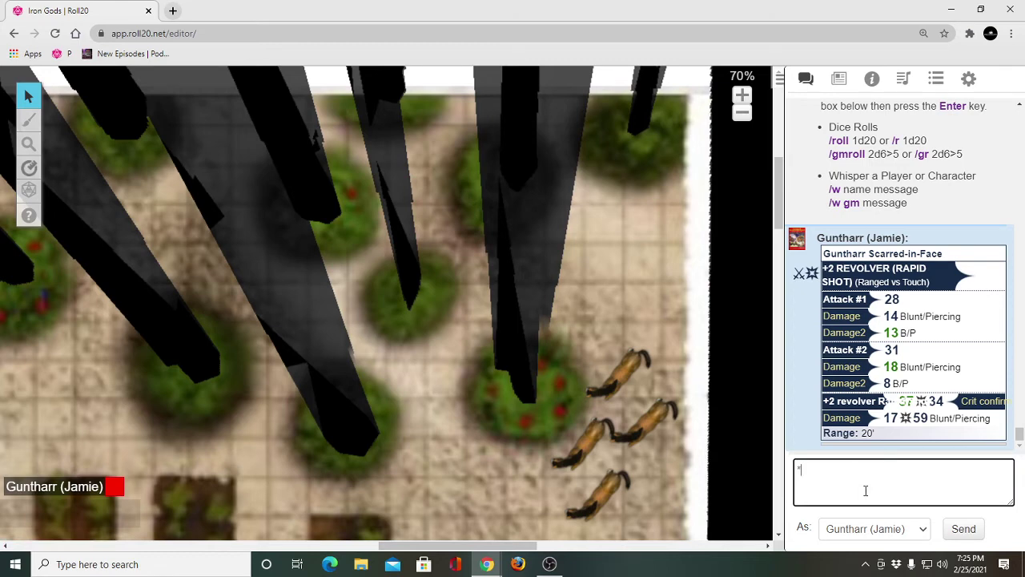
text(Gunthar)
scroll(627, 437, down, 10)
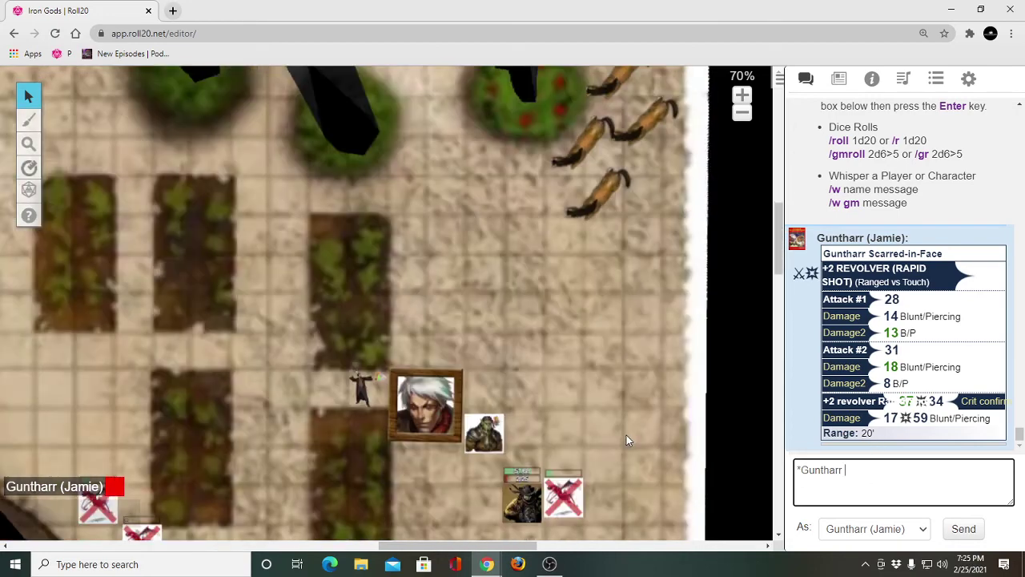
scroll(633, 440, up, 1)
scroll(634, 448, down, 2)
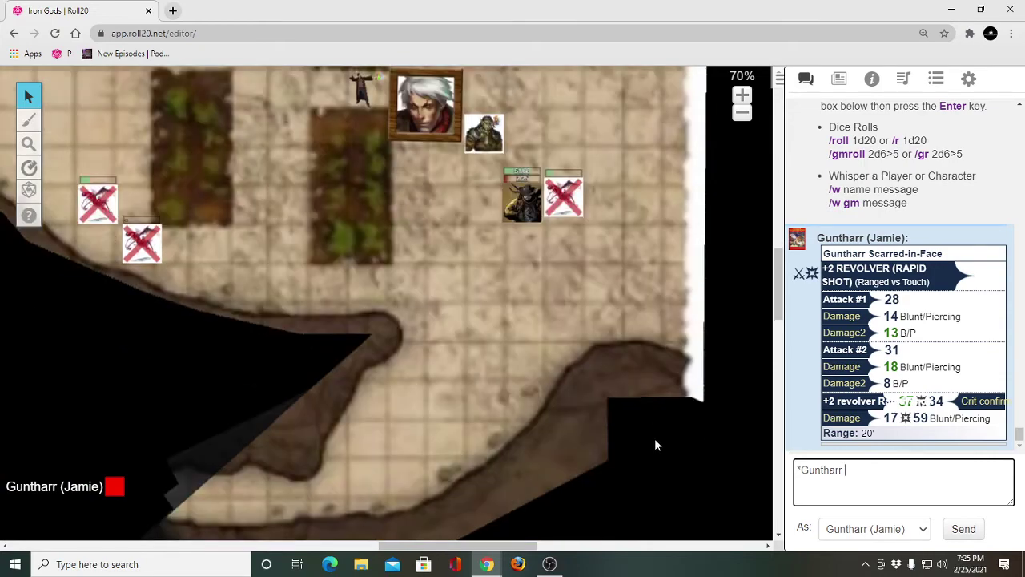
scroll(655, 440, up, 1)
scroll(659, 440, up, 1)
scroll(654, 455, down, 1)
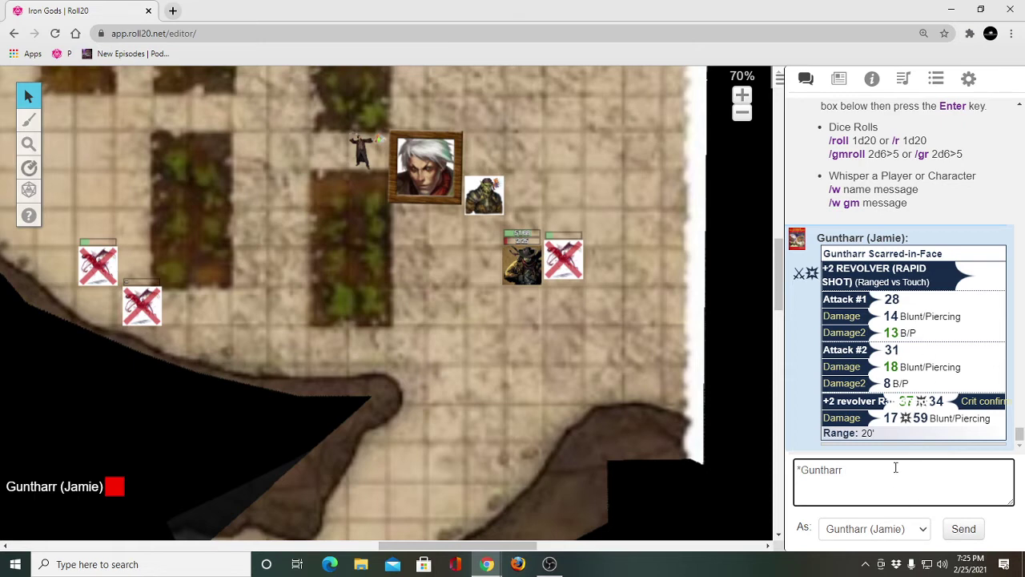
text( step)
text(s forward)
text( and lowers his)
text( head in )
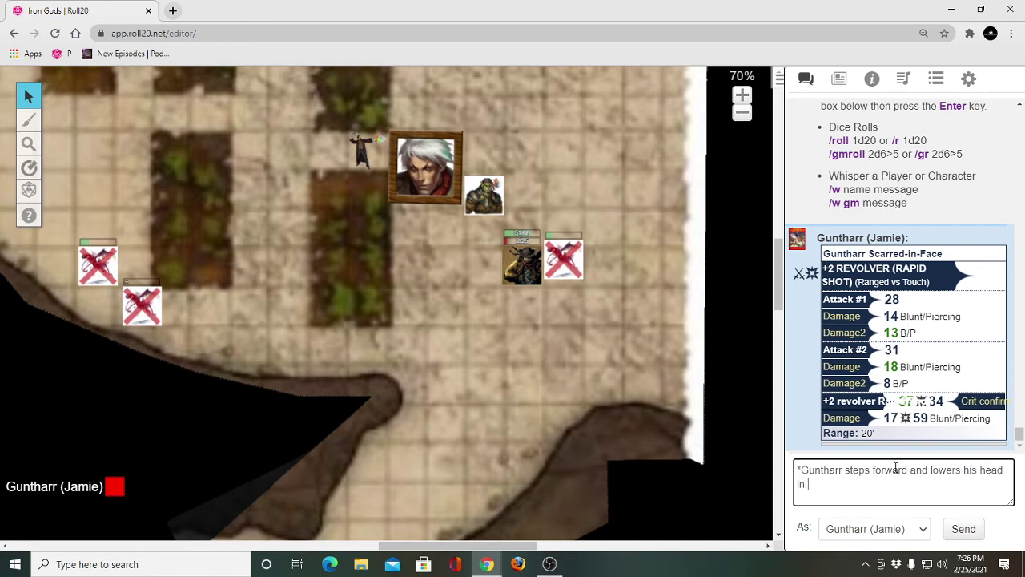
text(silent prayer to Ph)
text(arasma.)
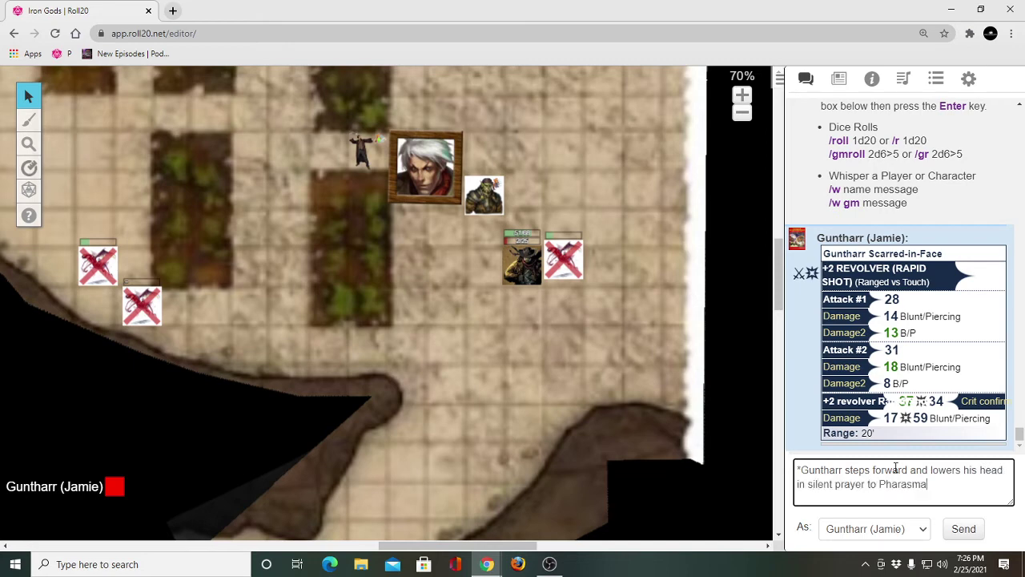
key(Return)
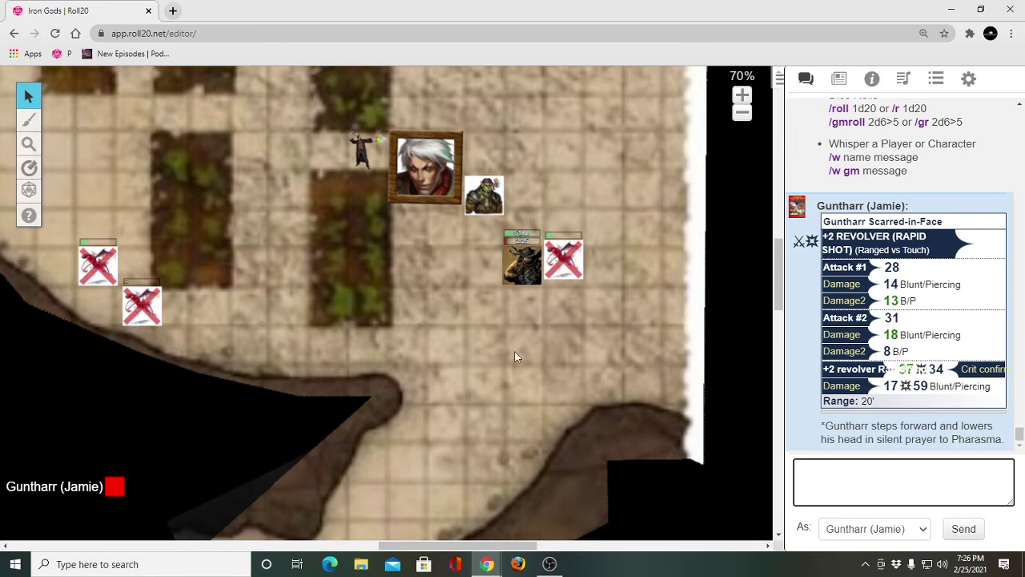
- Ping the white-haired character's token and zoom the battle map in closer
click(367, 158)
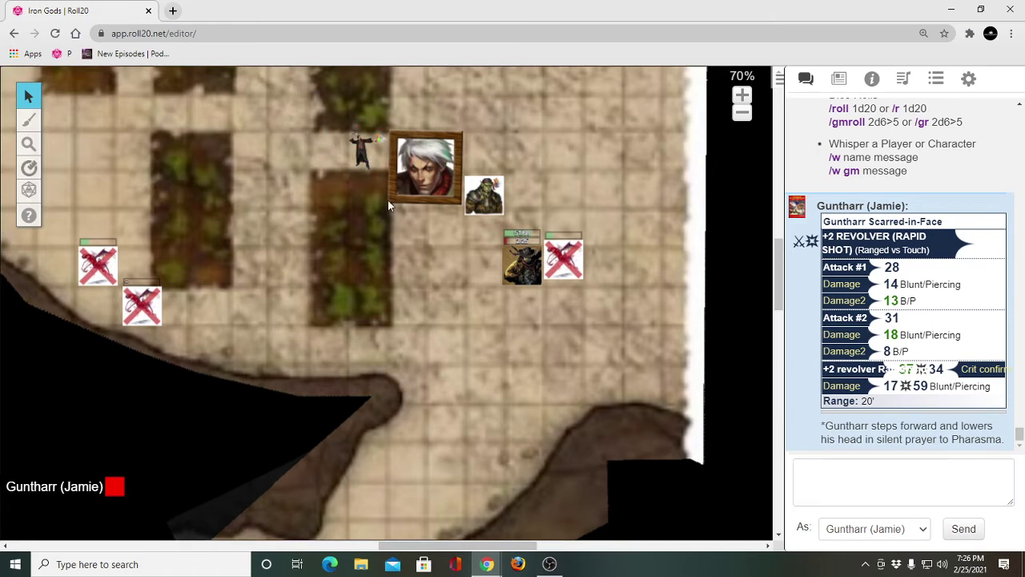
scroll(427, 196, up, 5)
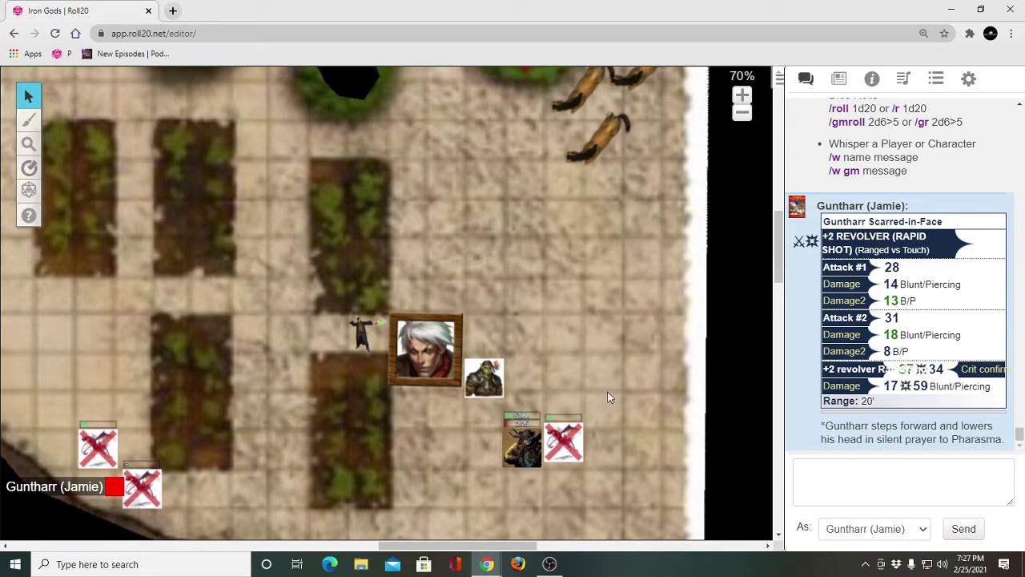
click(743, 95)
click(742, 94)
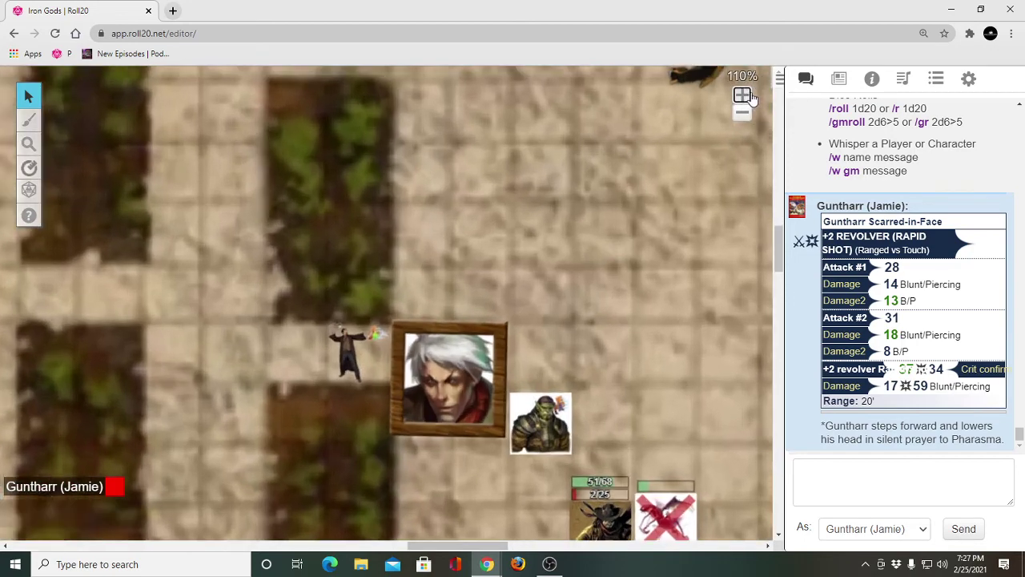
scroll(689, 271, down, 5)
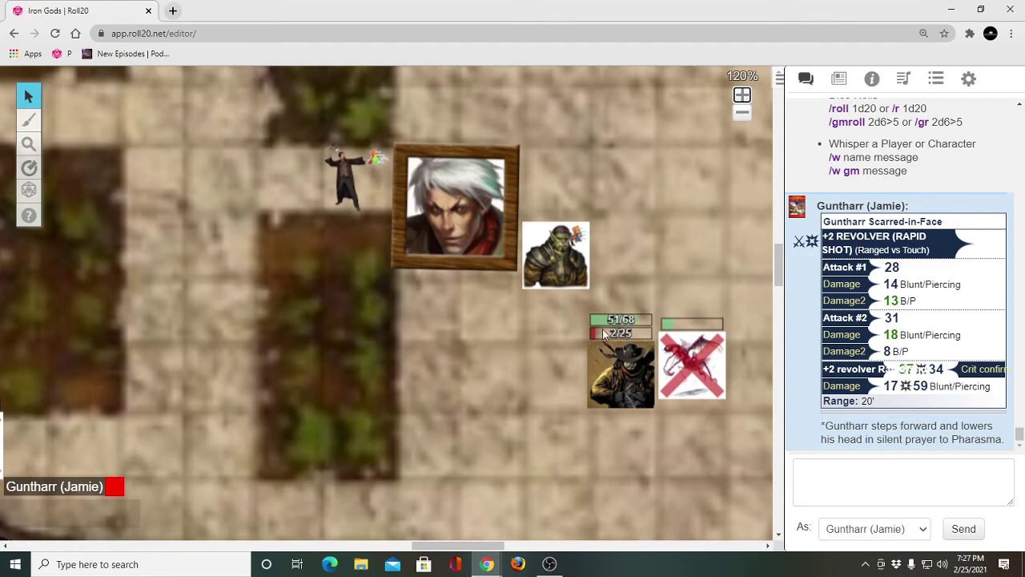
- Check the cowboy token's stats, ping the small wizard and crossed-out tokens, then zoom back out
click(622, 383)
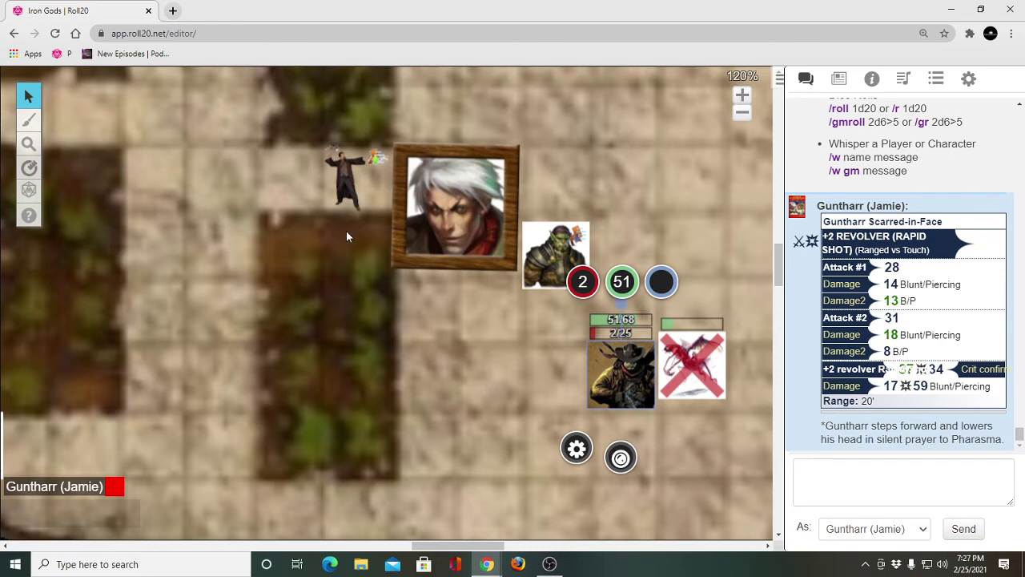
click(349, 183)
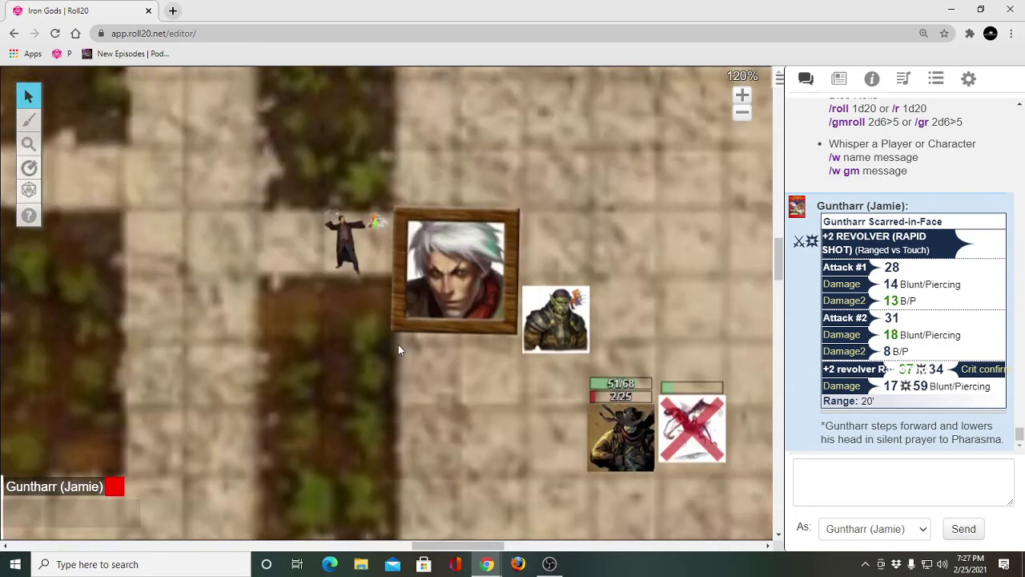
click(696, 435)
scroll(503, 425, down, 3)
click(742, 112)
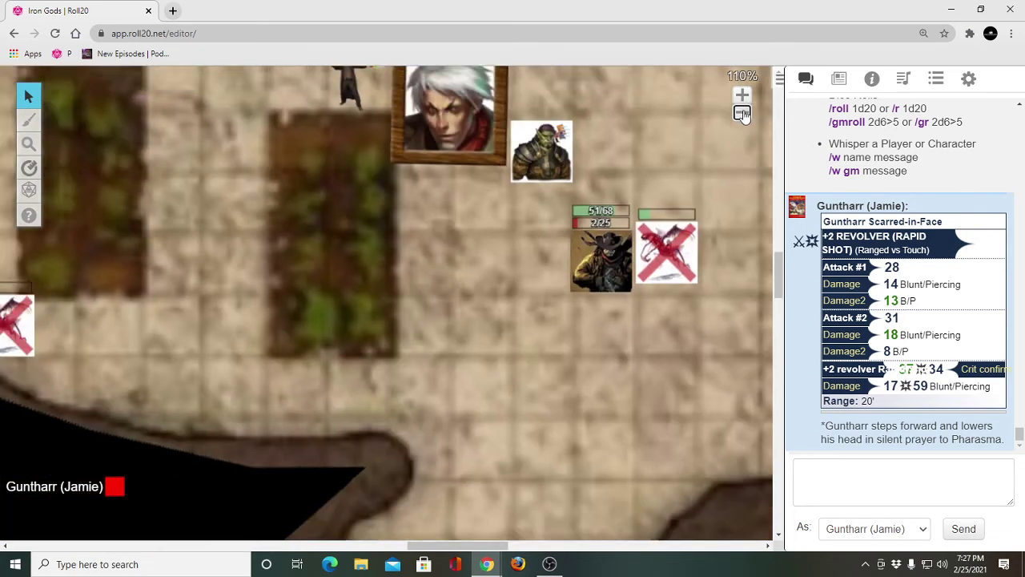
scroll(877, 392, up, 3)
click(860, 478)
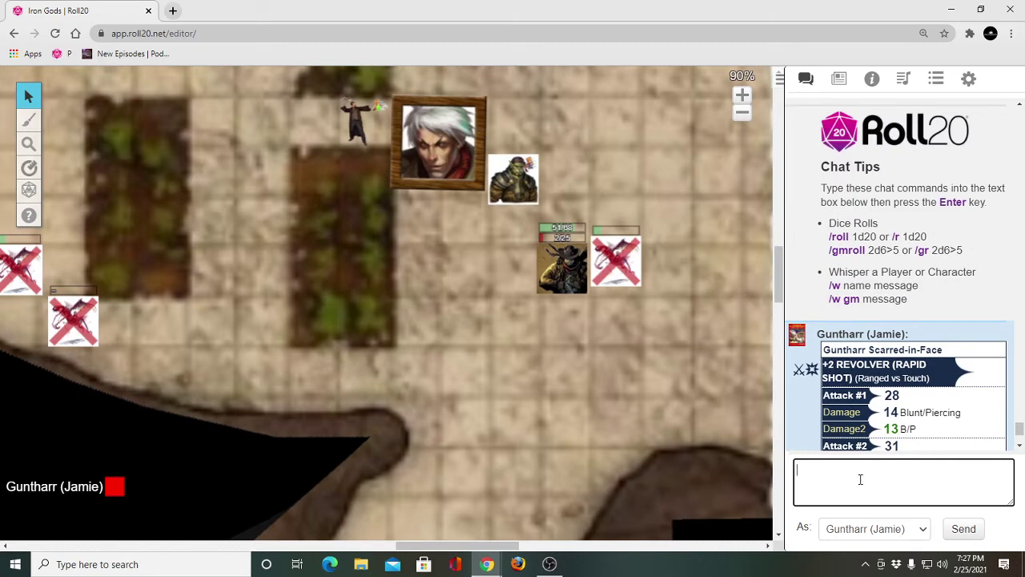
- Draft a whisper to a player by name, choosing the recipient from the suggestions
text(w/ )
text(michae)
key(BackSpace)
key(BackSpace)
key(BackSpace)
text(hale)
key(BackSpace)
key(BackSpace)
key(BackSpace)
text(hale)
key(BackSpace)
key(BackSpace)
key(BackSpace)
text(/w ha)
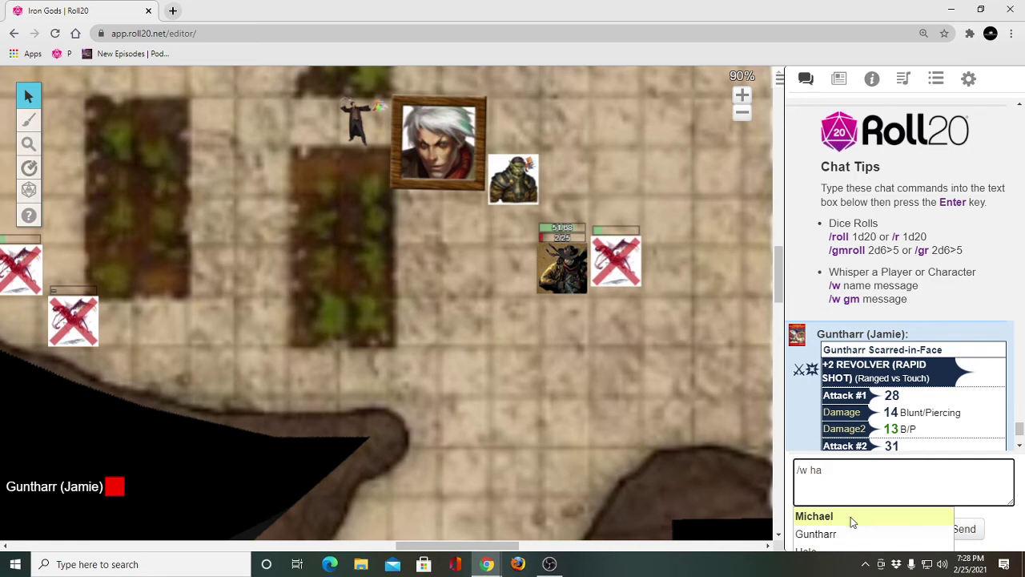
click(851, 517)
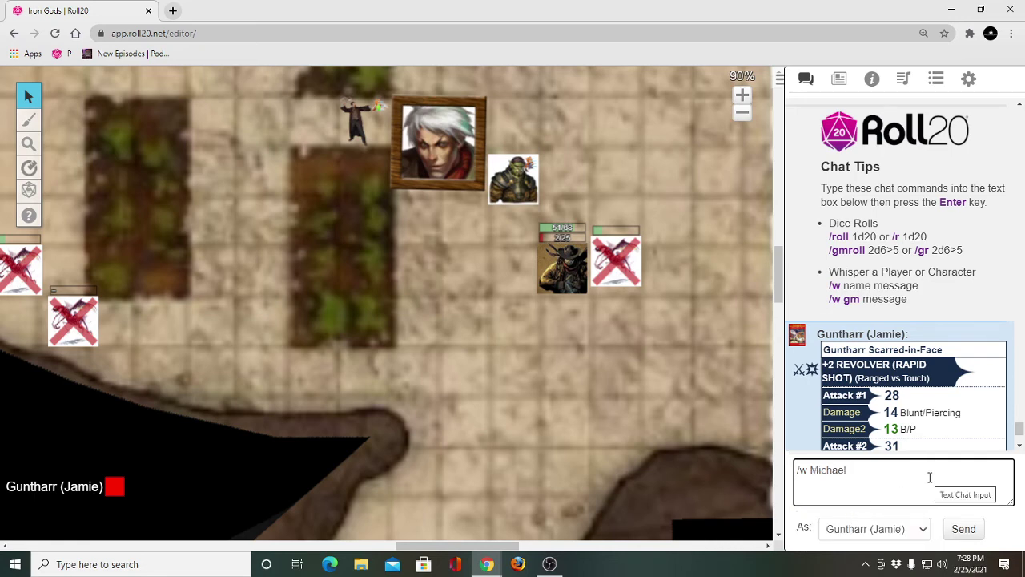
- Rewrite the message as '/w gm Test' and send it to the GM
text(test)
key(BackSpace)
key(BackSpace)
key(BackSpace)
text(Hello)
key(BackSpace)
key(BackSpace)
key(BackSpace)
key(BackSpace)
key(BackSpace)
key(BackSpace)
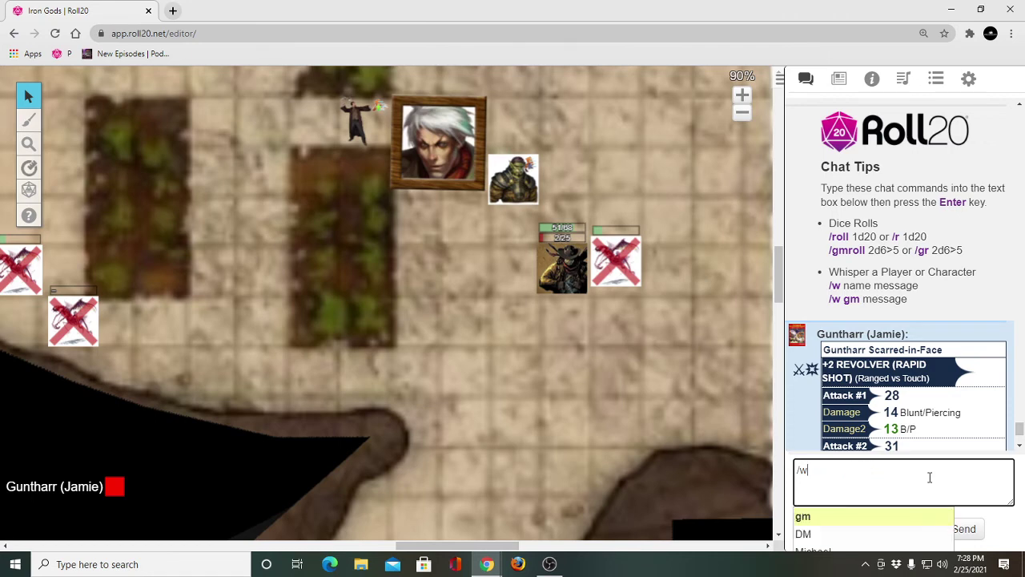
text( gm)
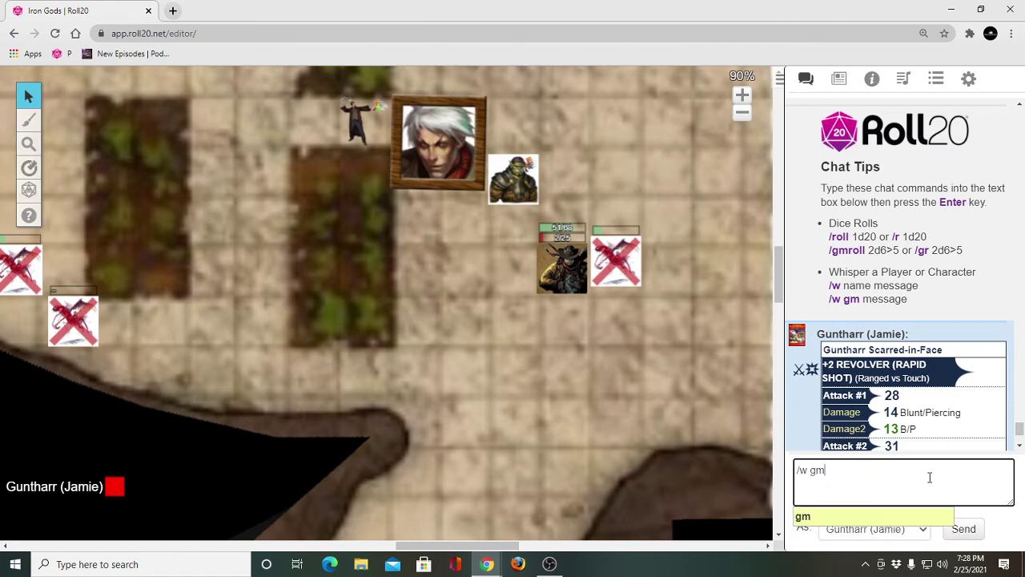
text( Test)
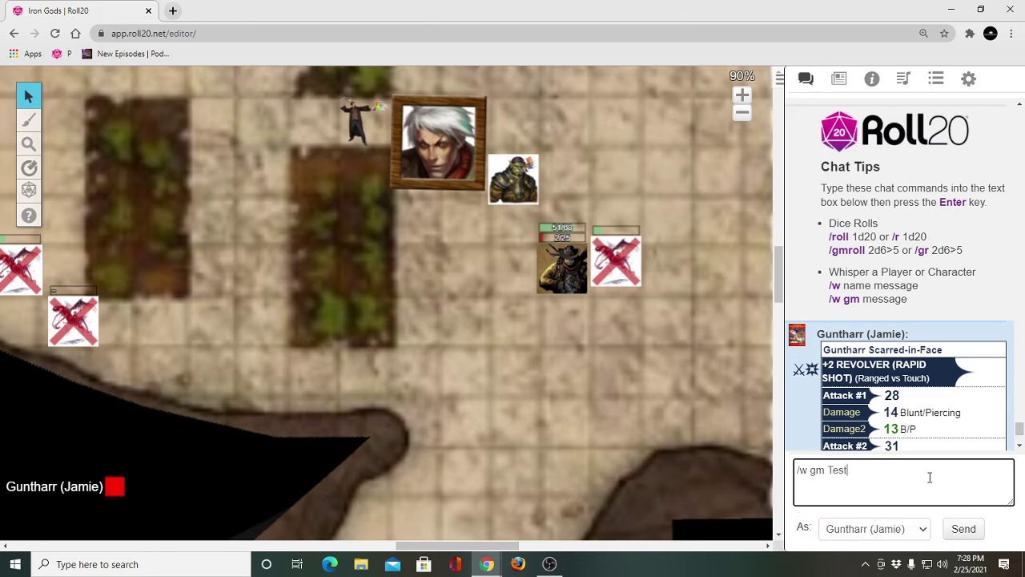
key(Return)
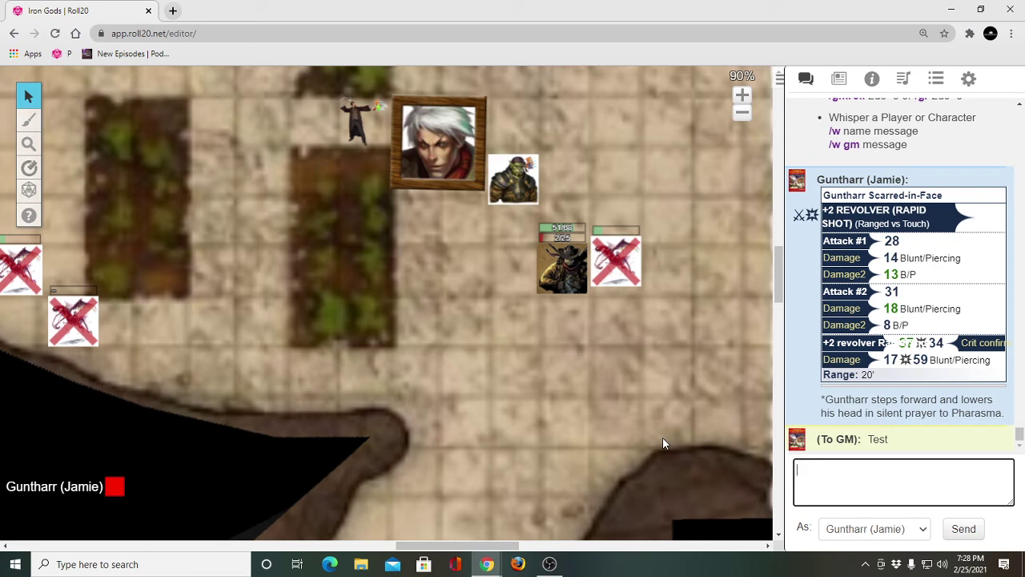
scroll(602, 447, up, 2)
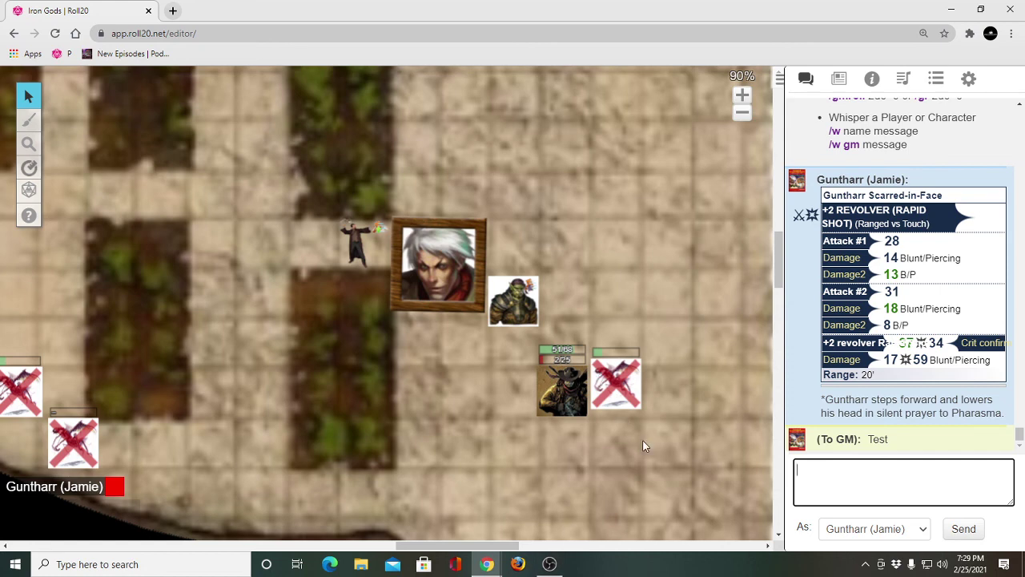
- Pop out Gunthar Scarred-in-Face's character sheet from the Journal
click(489, 398)
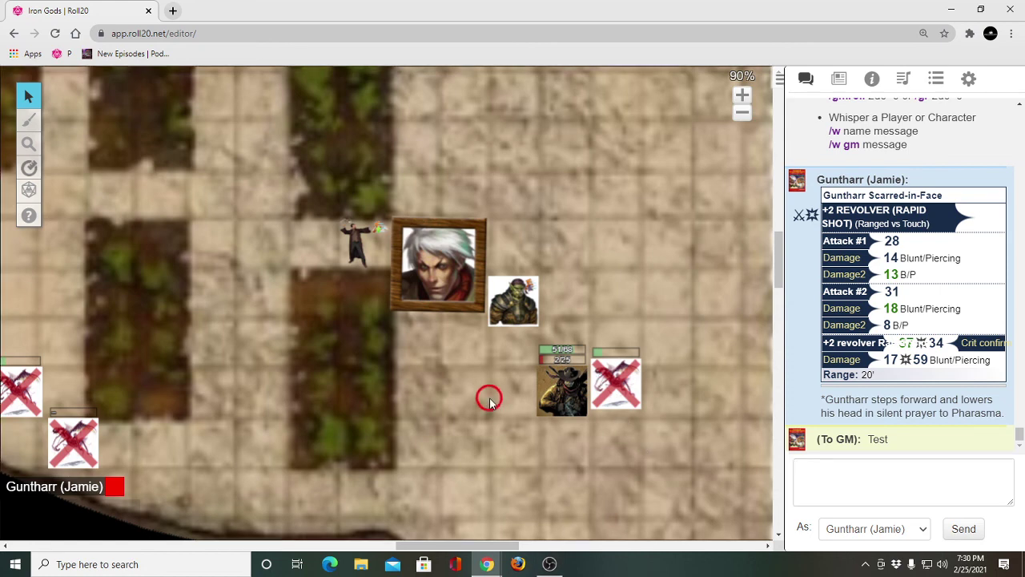
click(838, 78)
click(881, 238)
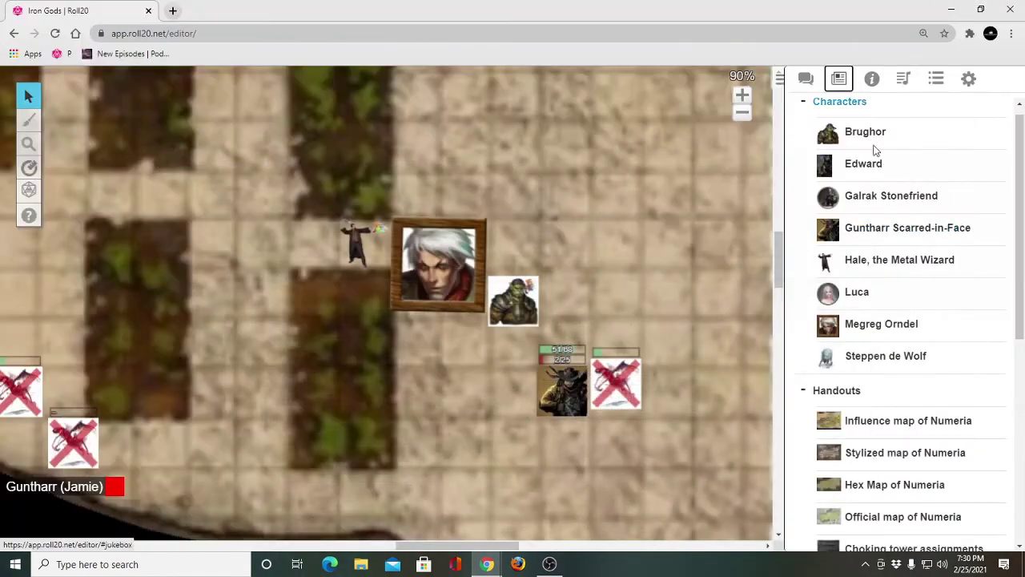
- Minimise Gunthar's sheet window, restore it to normal size, then minimise it again
click(952, 7)
mouse_move(486, 564)
click(593, 489)
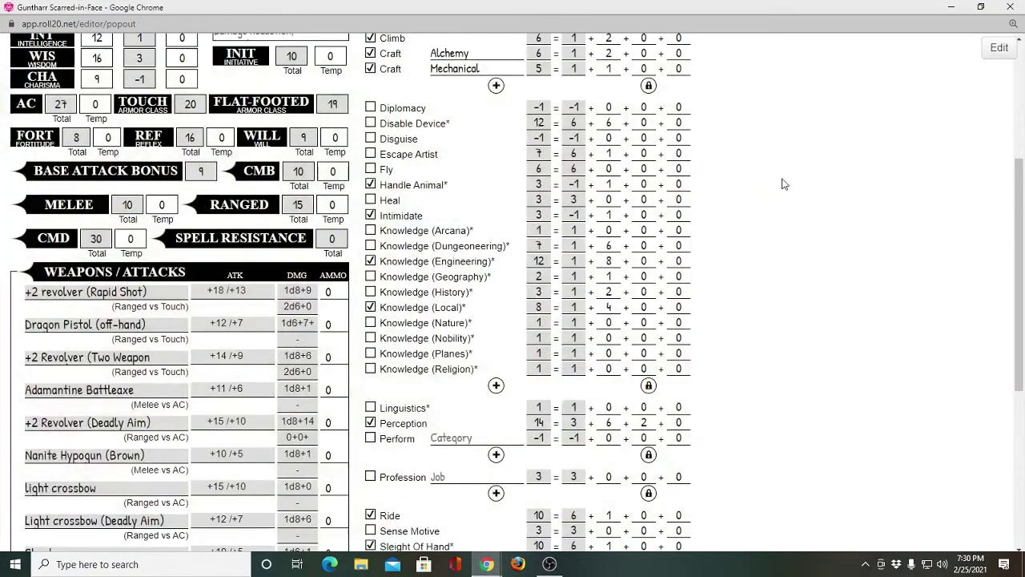
click(989, 6)
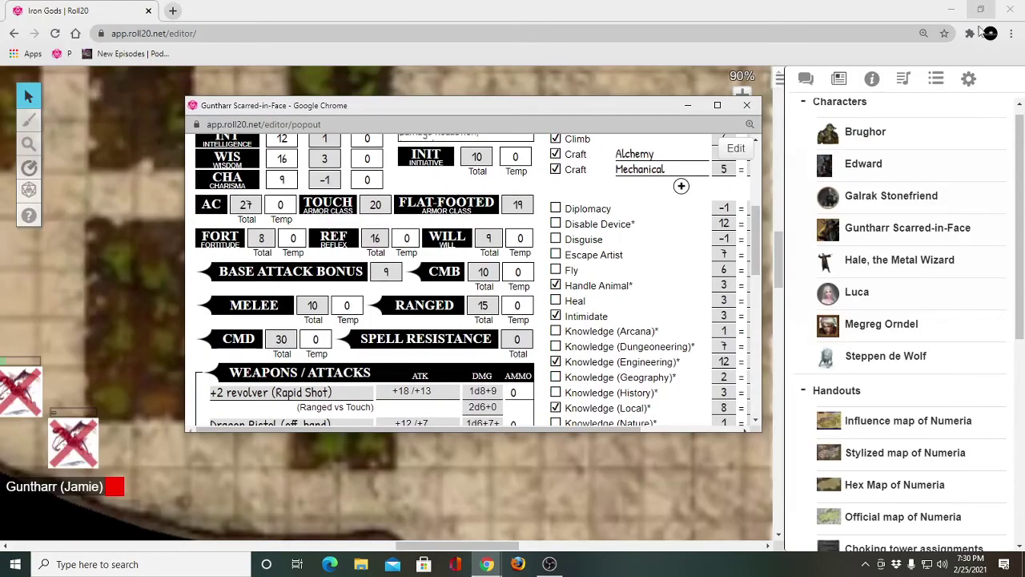
click(742, 104)
- Scroll through My Settings, then show the Jukebox panel with nothing playing
click(968, 77)
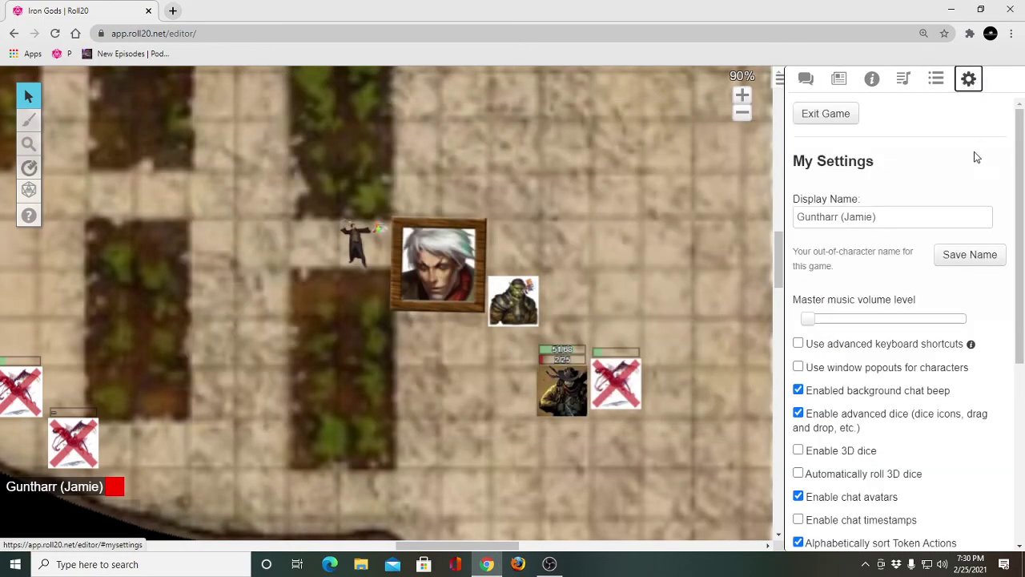
scroll(951, 261, down, 4)
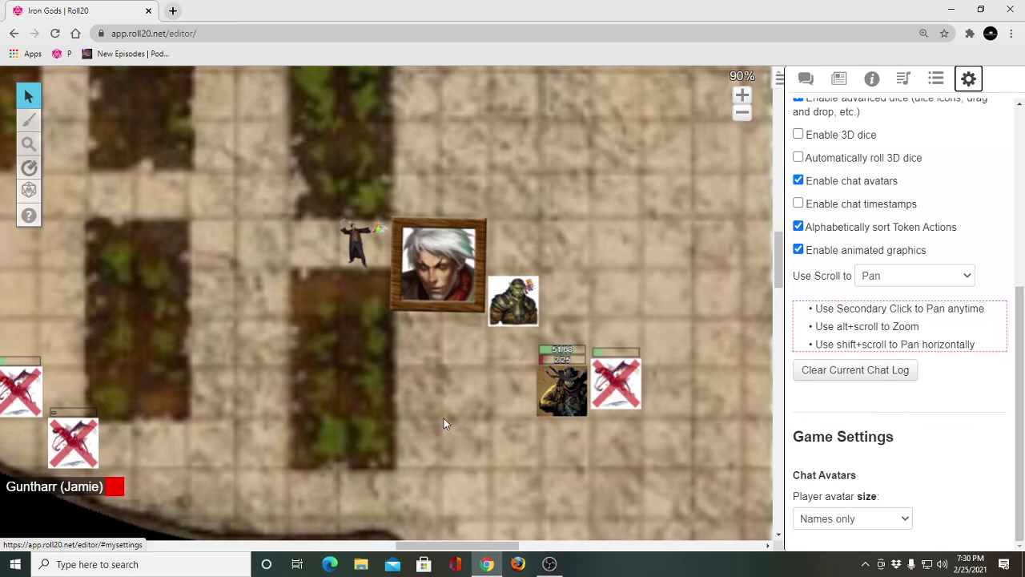
scroll(837, 327, up, 4)
click(903, 79)
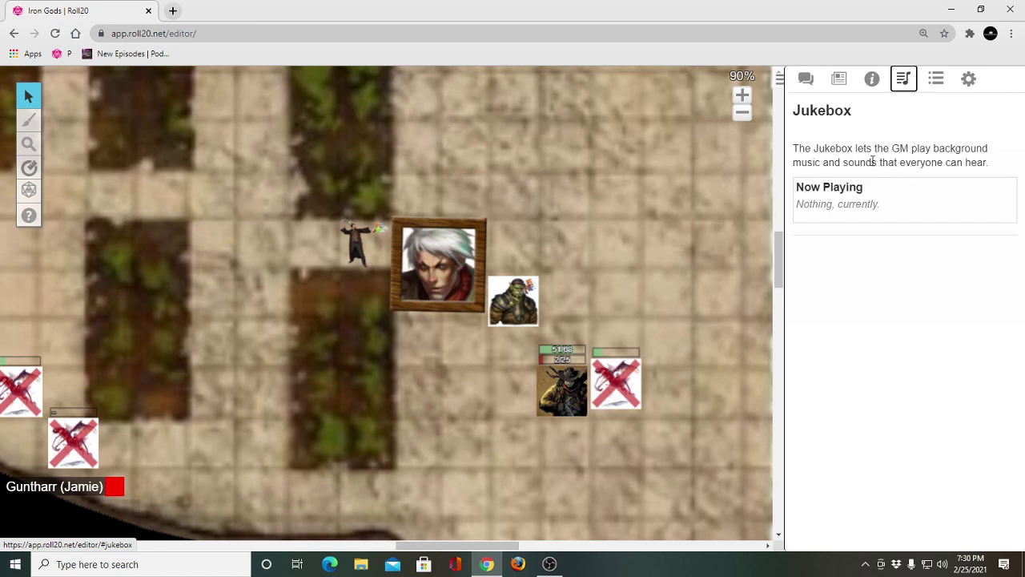